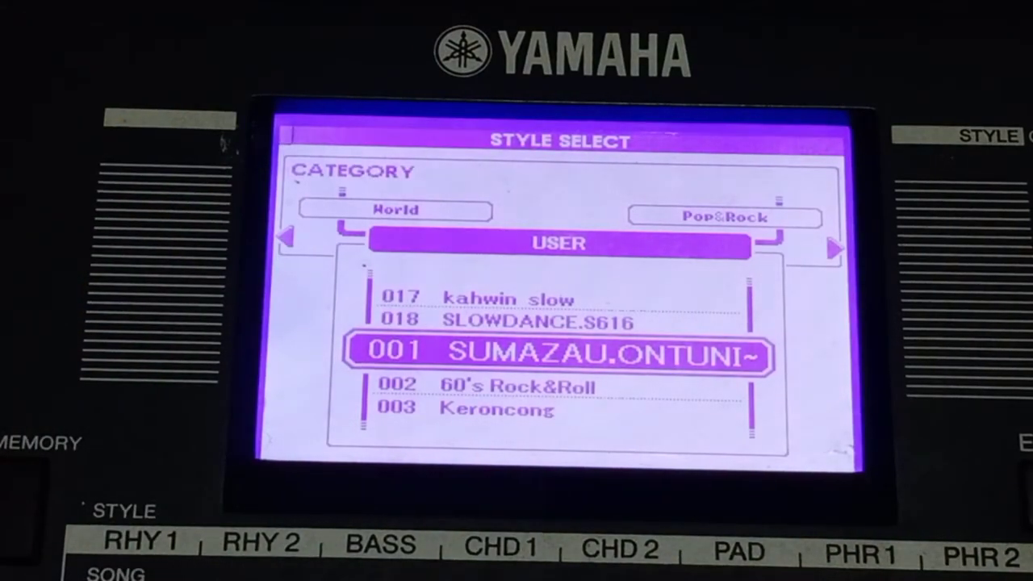
key(Down)
key(Down)
key(Down)
key(Down)
key(Down)
key(Down)
key(Down)
key(Down)
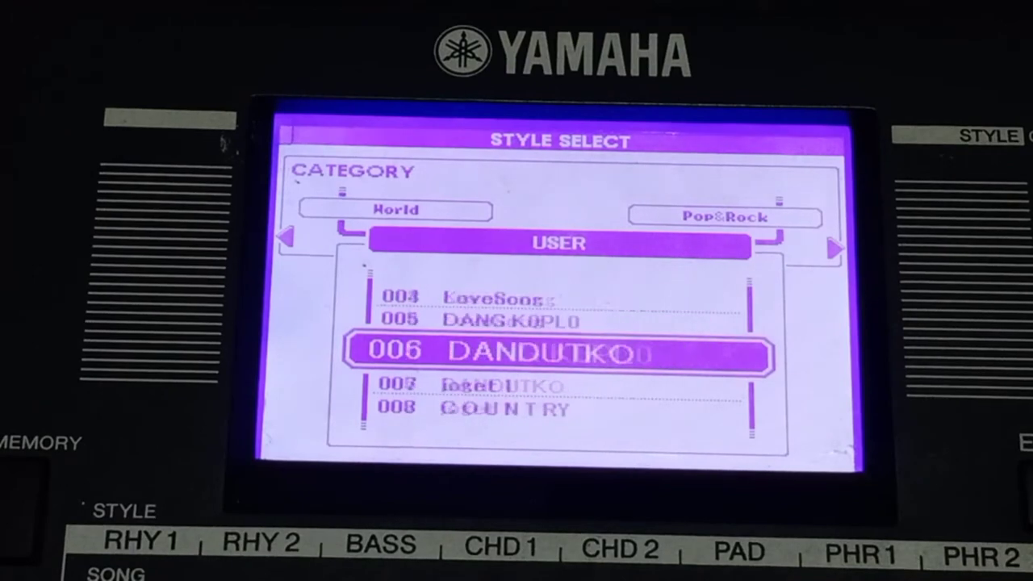
key(Down)
key(Down)
key(Down)
key(Down)
key(Down)
key(Down)
key(Down)
key(Down)
key(Down)
key(Down)
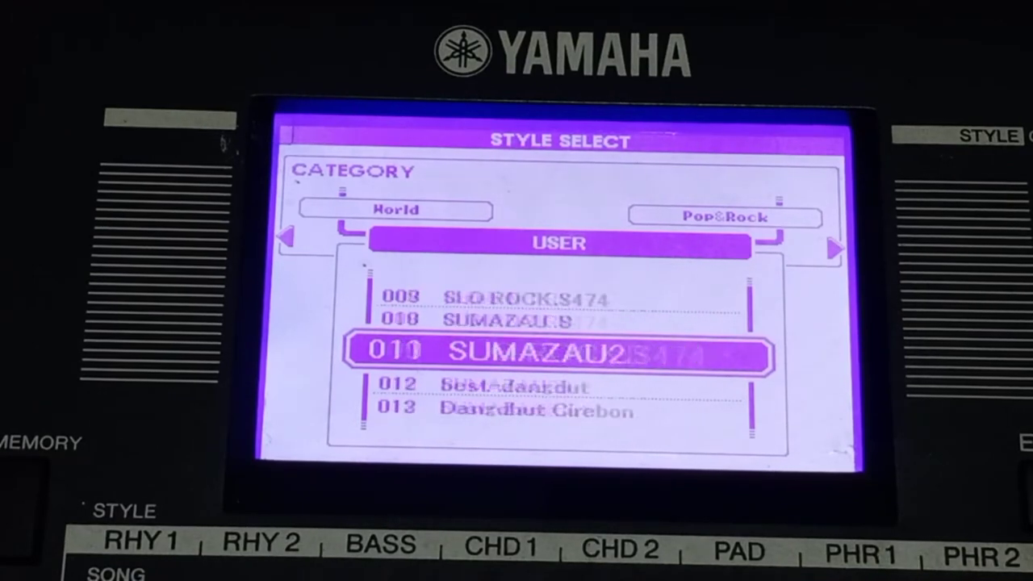
key(Down)
key(Down)
key(Down)
key(Down)
key(Down)
key(Down)
key(Down)
key(Down)
key(Down)
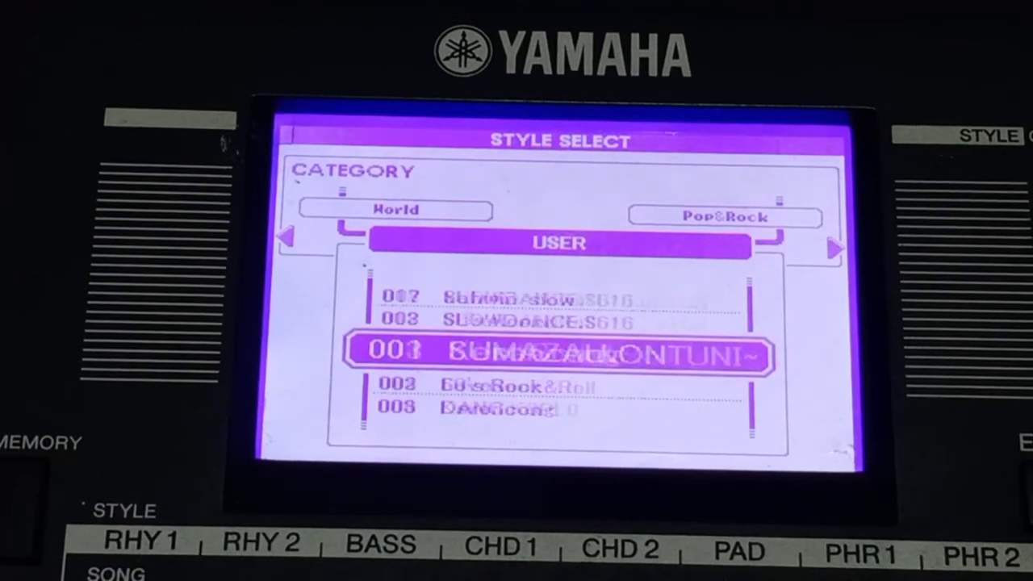
key(Up)
key(Up)
key(Up)
key(Up)
key(Up)
key(Up)
key(Up)
key(Up)
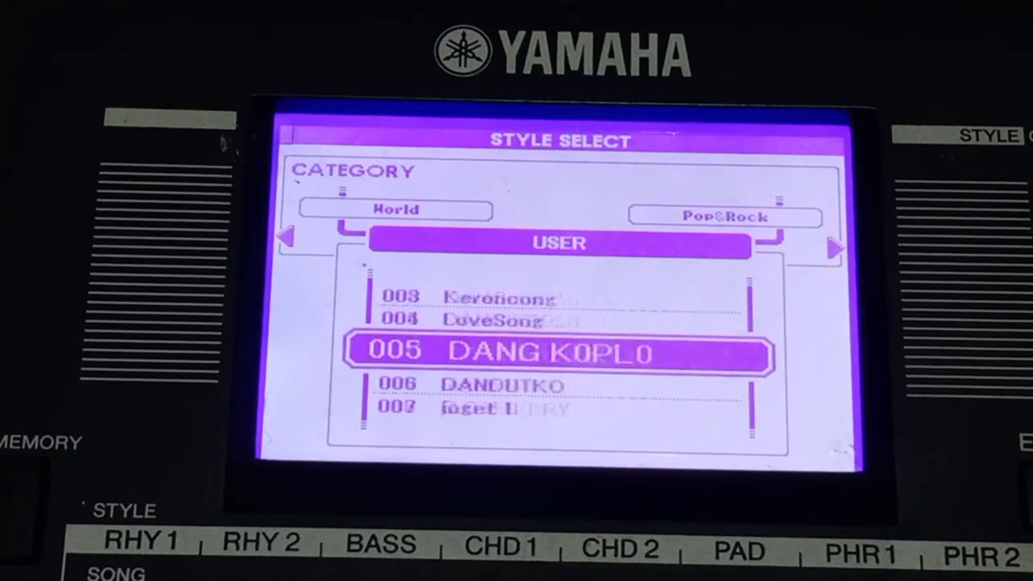
key(Down)
key(Down)
key(Down)
key(Down)
key(Down)
key(Down)
key(Down)
key(Down)
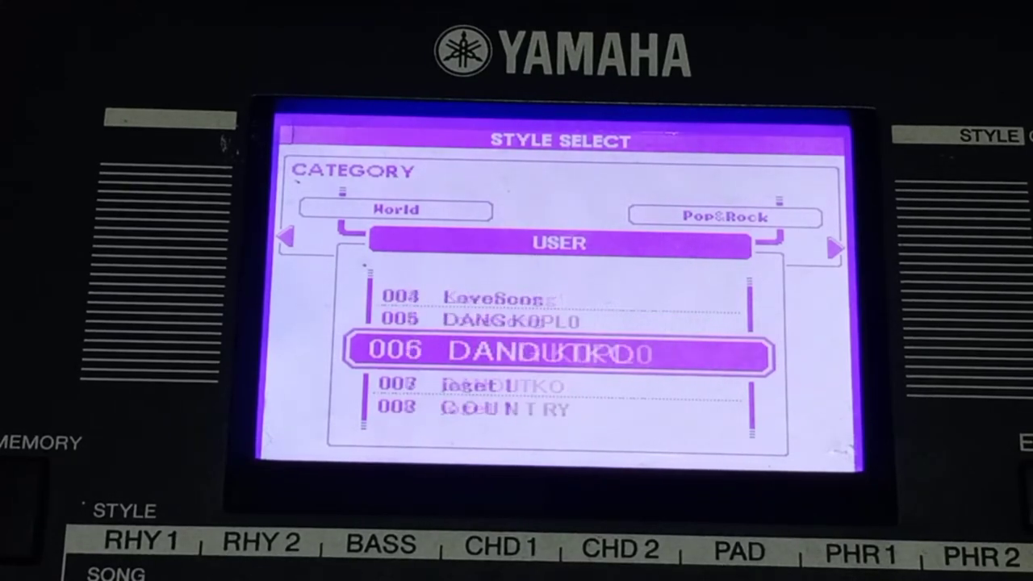
key(Down)
key(Down)
key(Down)
key(Down)
key(Down)
key(Down)
key(Down)
key(Down)
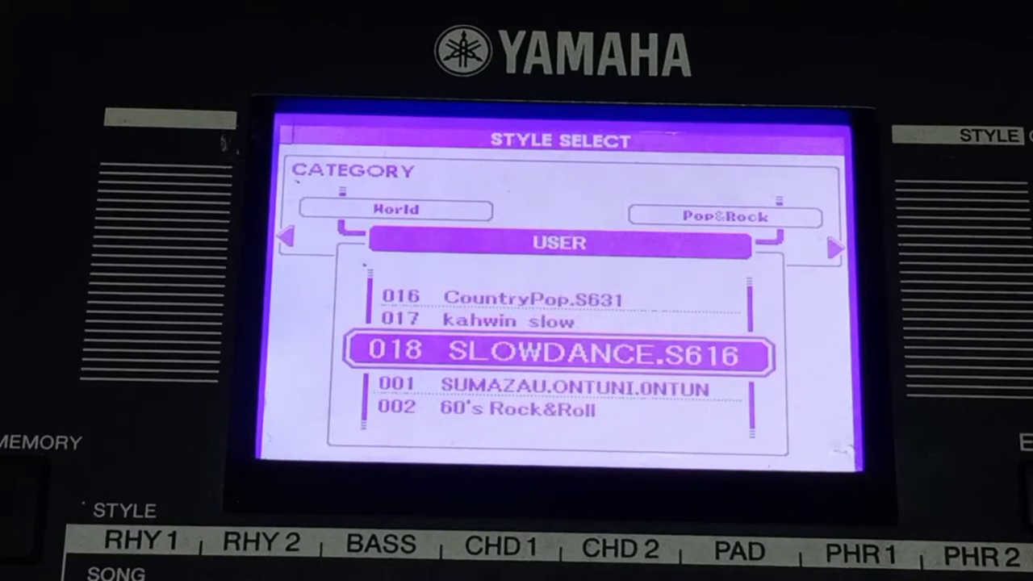
key(Down)
key(Down)
key(Down)
key(Down)
key(Down)
key(Down)
key(Down)
key(Down)
key(Down)
key(Down)
key(Down)
key(Down)
key(Down)
key(Down)
key(Down)
key(Down)
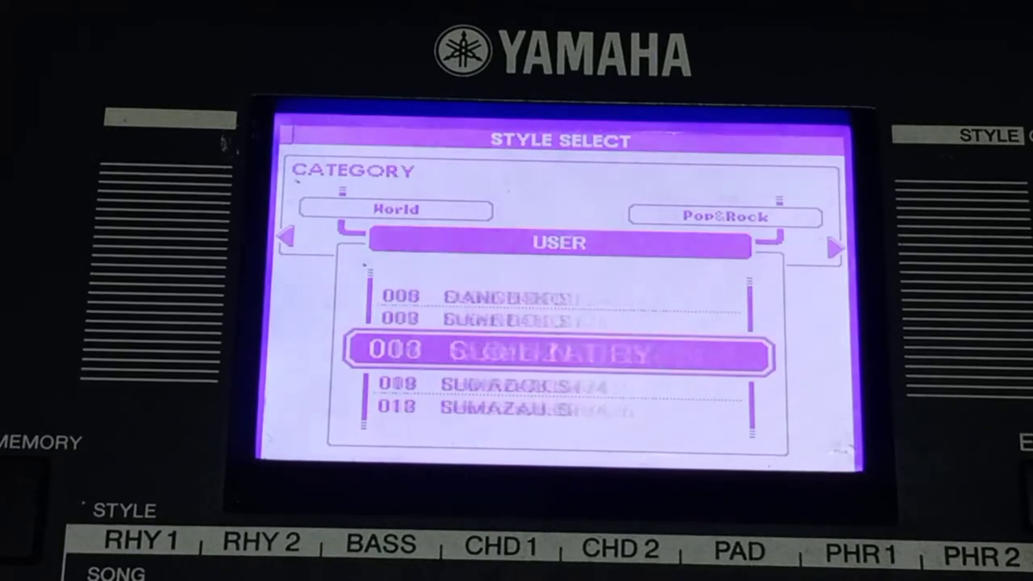
key(Down)
key(Down)
key(Down)
key(Down)
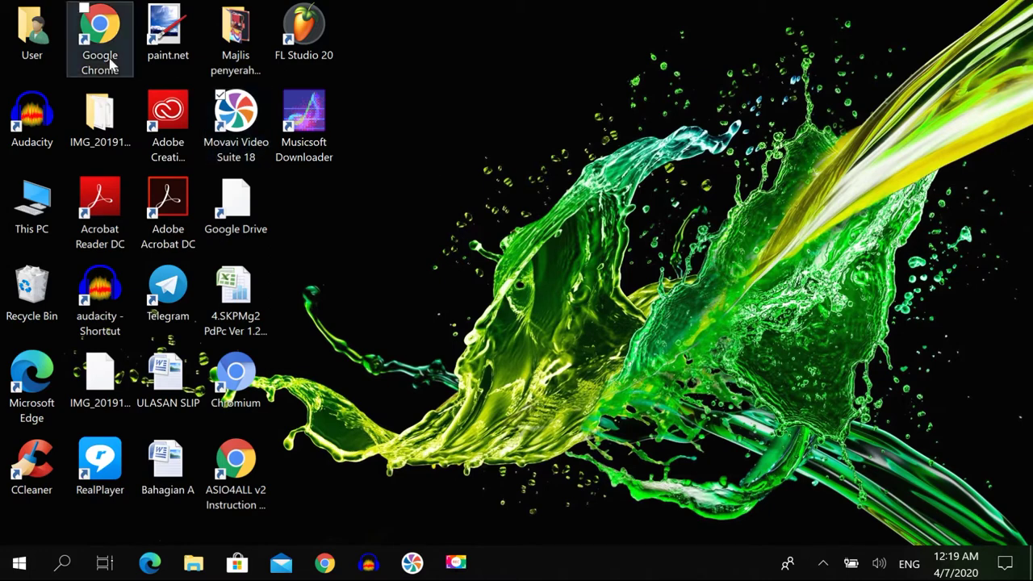
- Look at the Yamaha software folder "PERISIAN KOMPUTER UNTUK YAMAHA PSRS..." in Downloads for the Musicsoft Downloader and USB MIDI driver folders, and close it
double_click(57, 212)
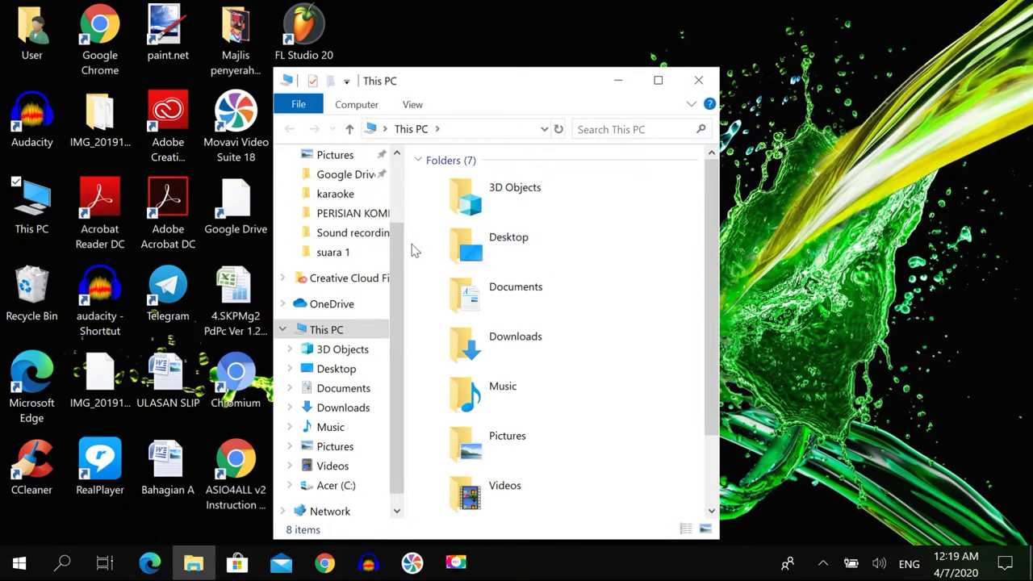
click(354, 407)
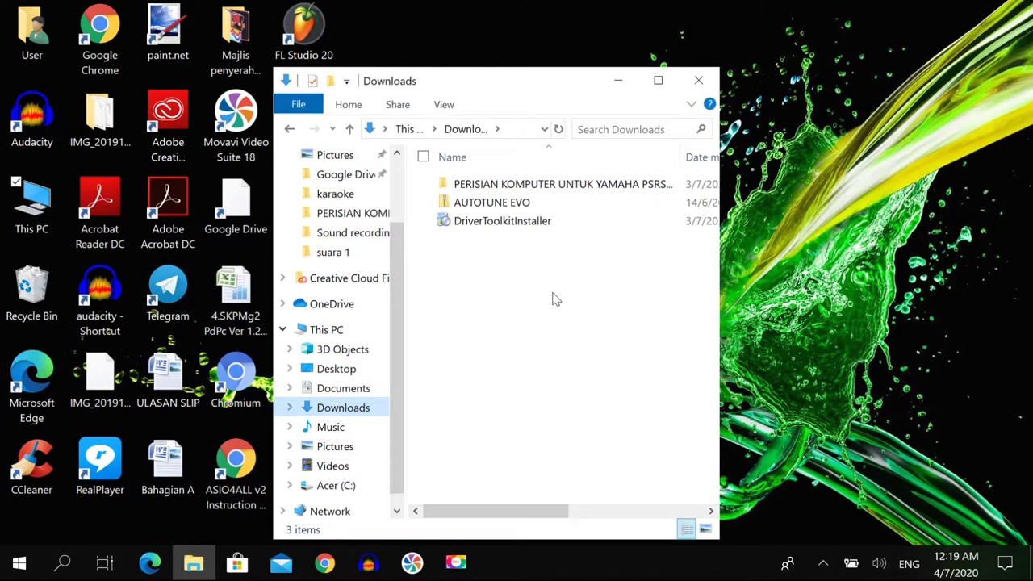
double_click(583, 184)
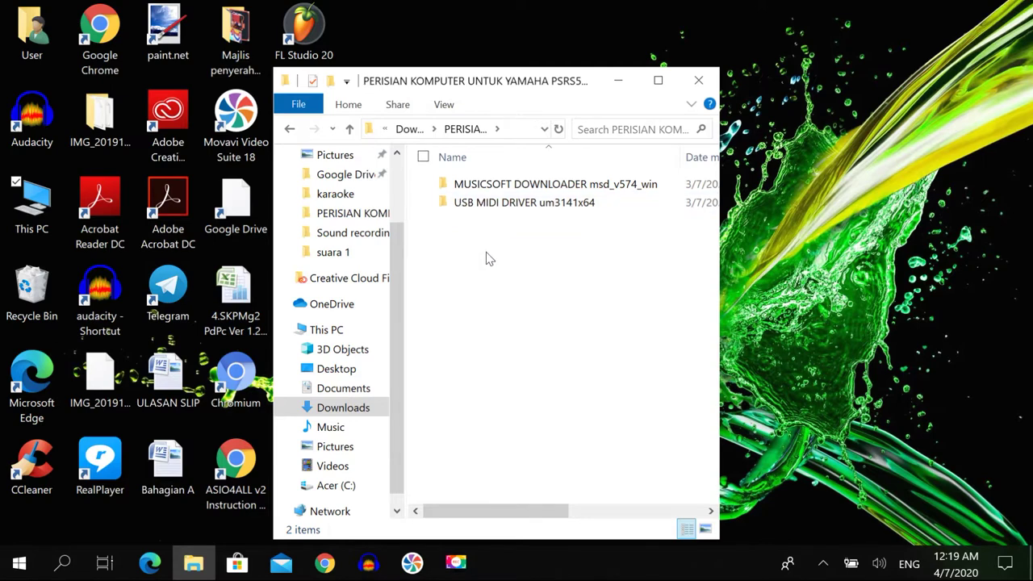
click(695, 82)
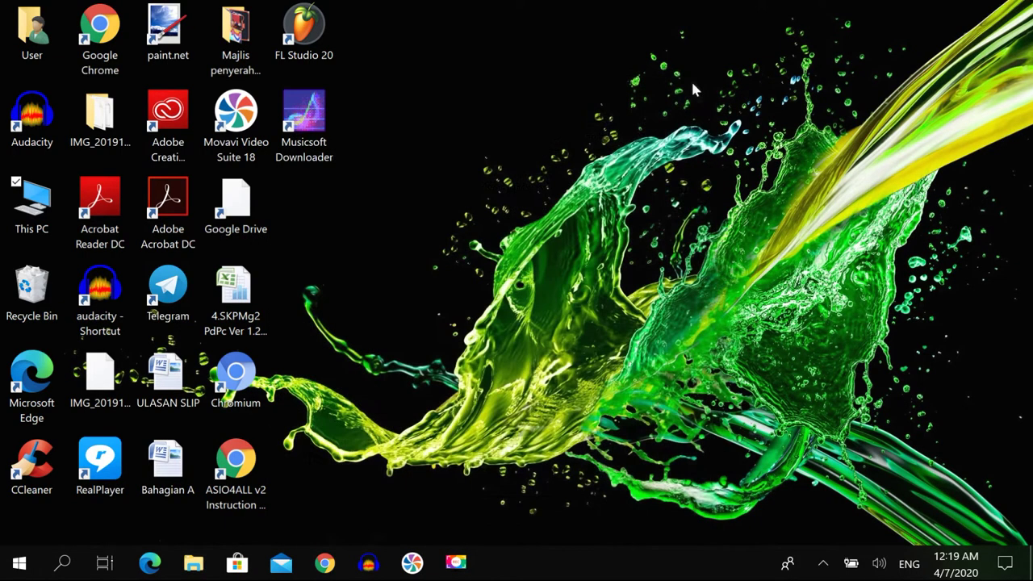
- Launch Musicsoft Downloader from the desktop
click(317, 137)
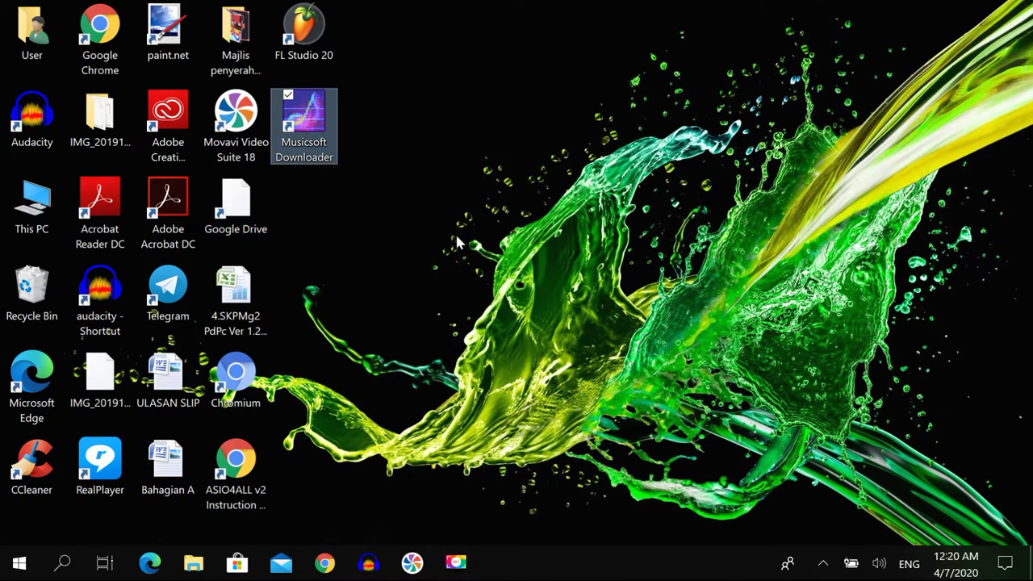
double_click(307, 141)
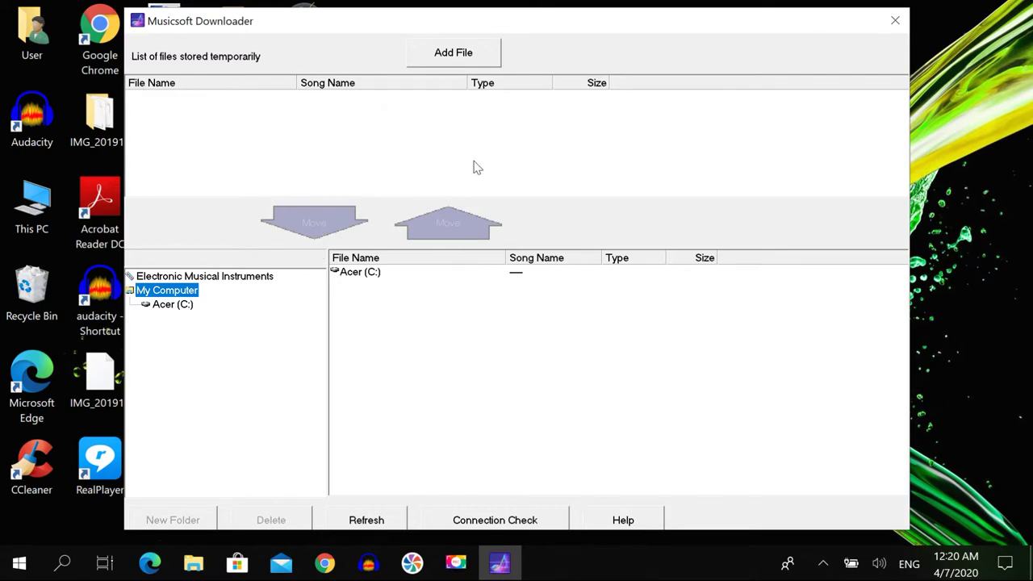
click(218, 107)
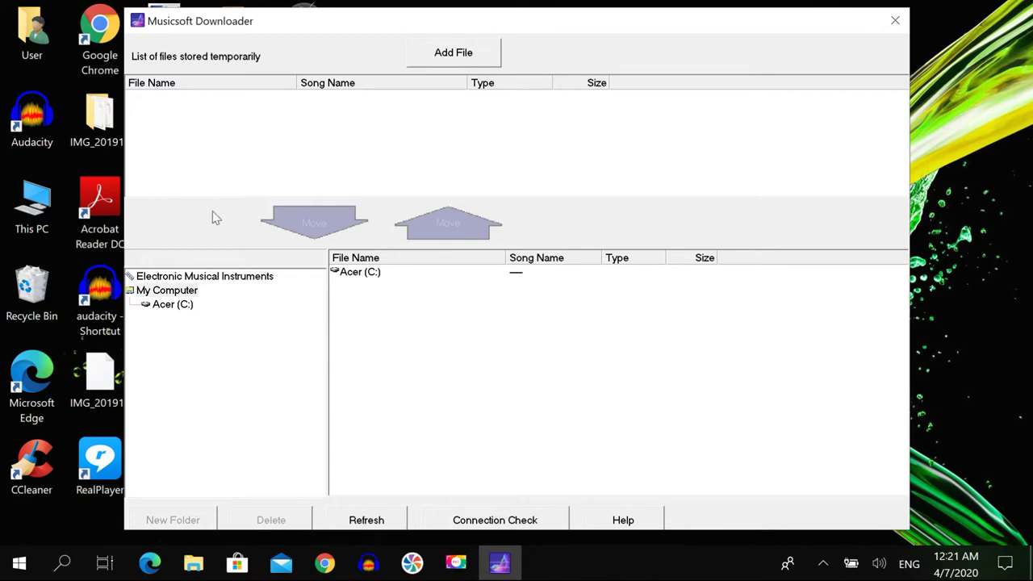
- Try to access Electronic Musical Instruments and run the connection check with Microsoft MIDI Mapper as the output port, exiting the check
click(220, 275)
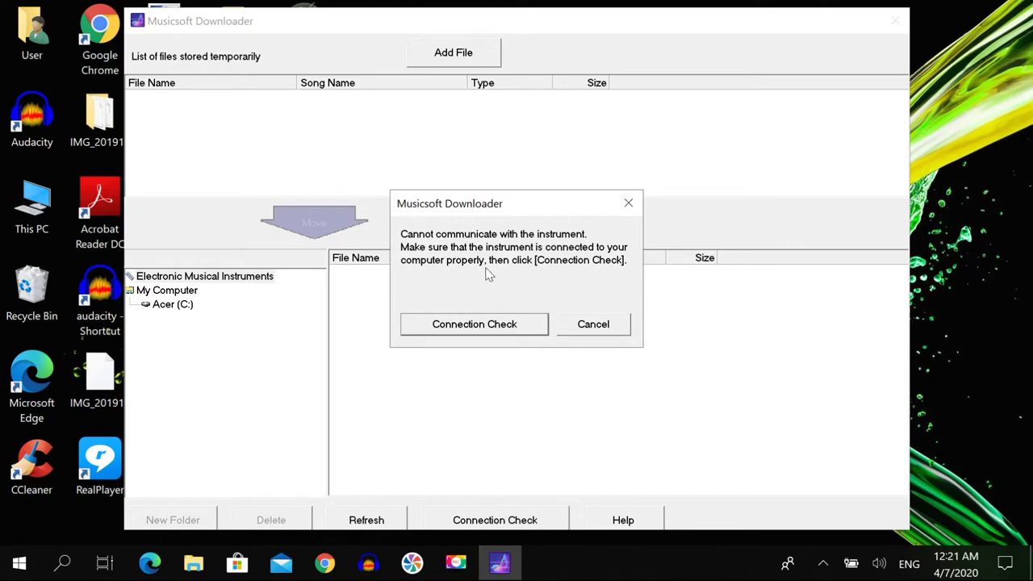
click(469, 332)
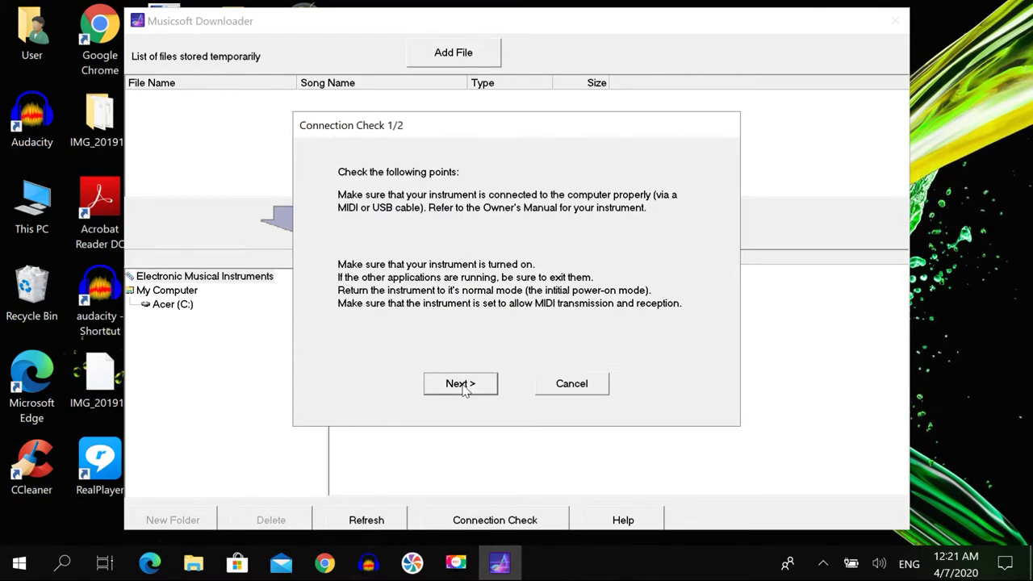
click(464, 385)
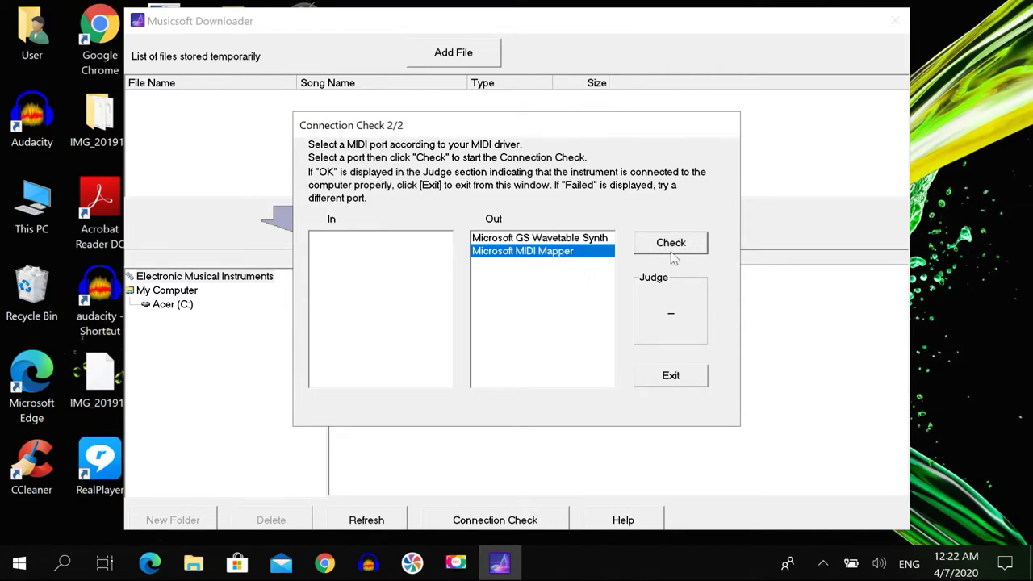
click(658, 250)
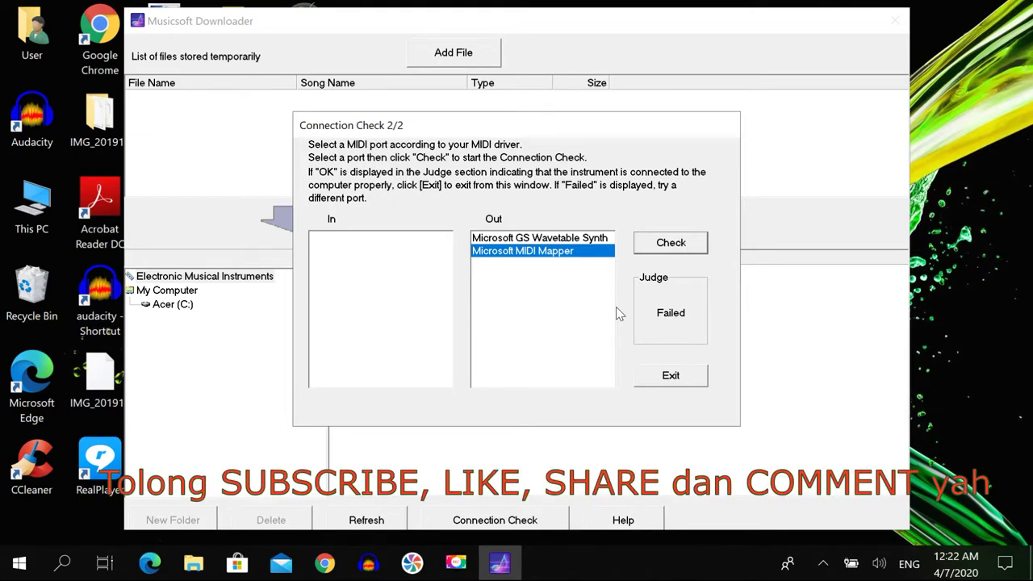
click(669, 378)
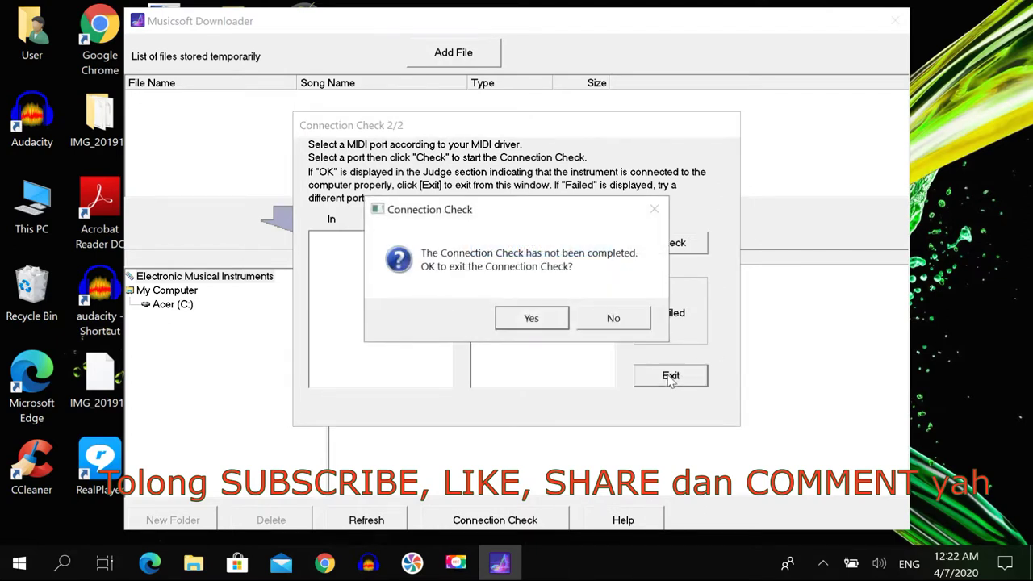
click(549, 323)
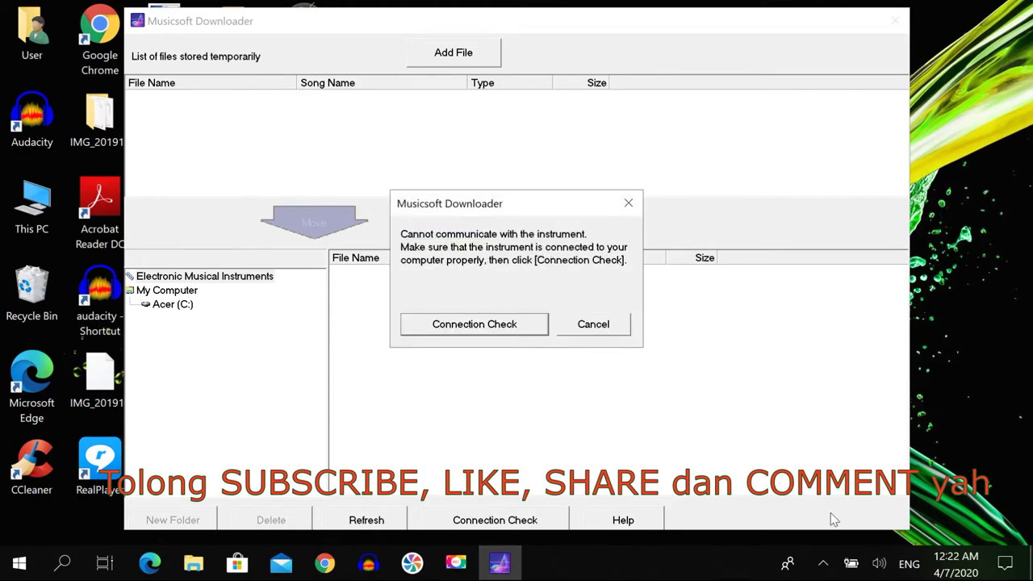
click(504, 564)
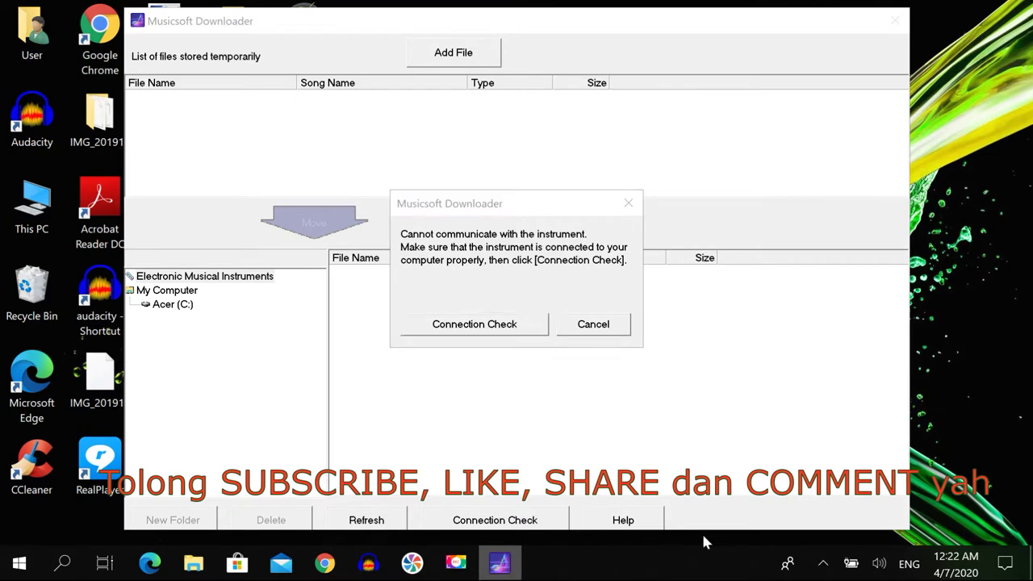
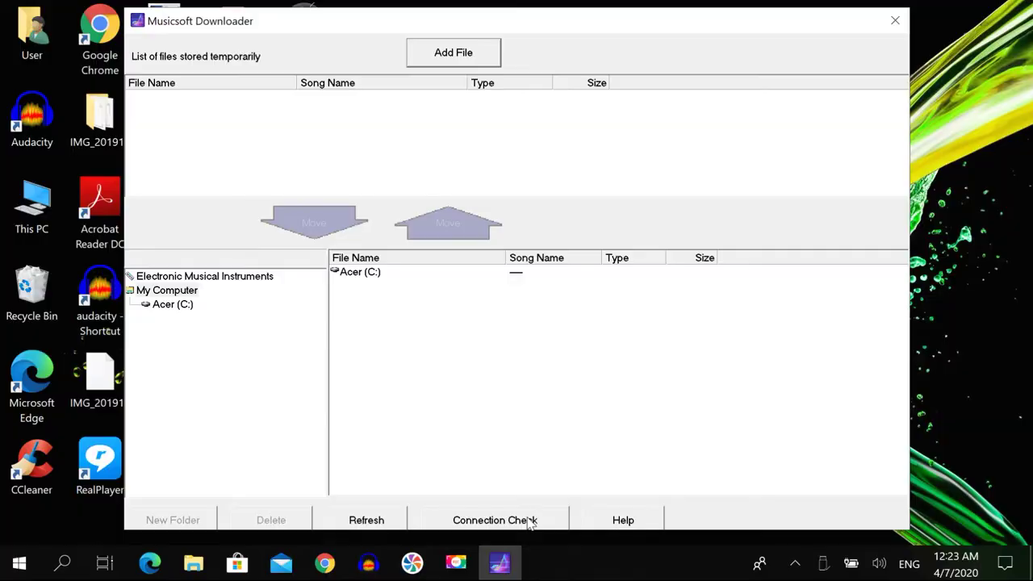
- Run the instrument connection check with Digital Keyboard-1 as the MIDI input and output port, and exit the check
click(531, 521)
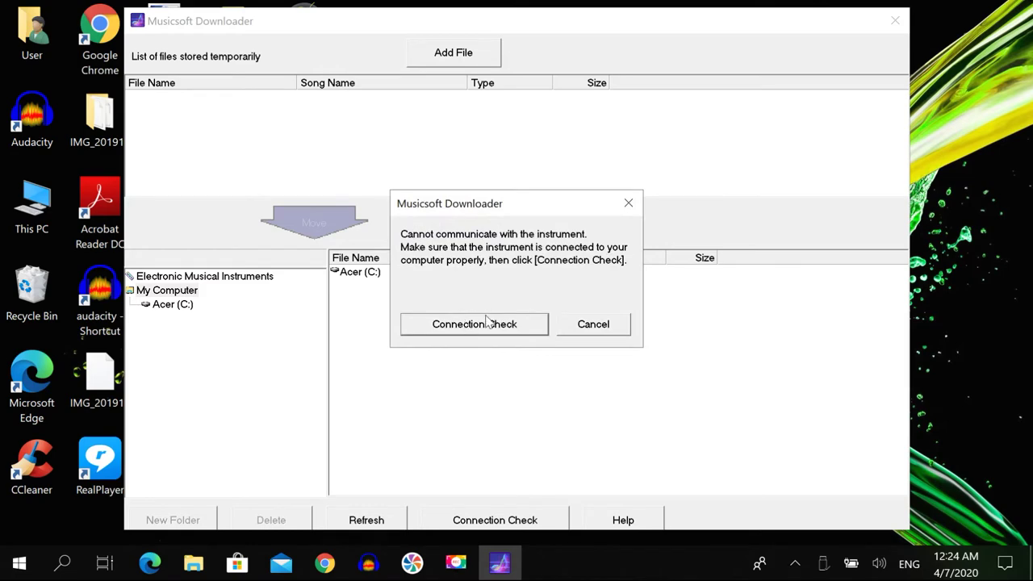
click(482, 325)
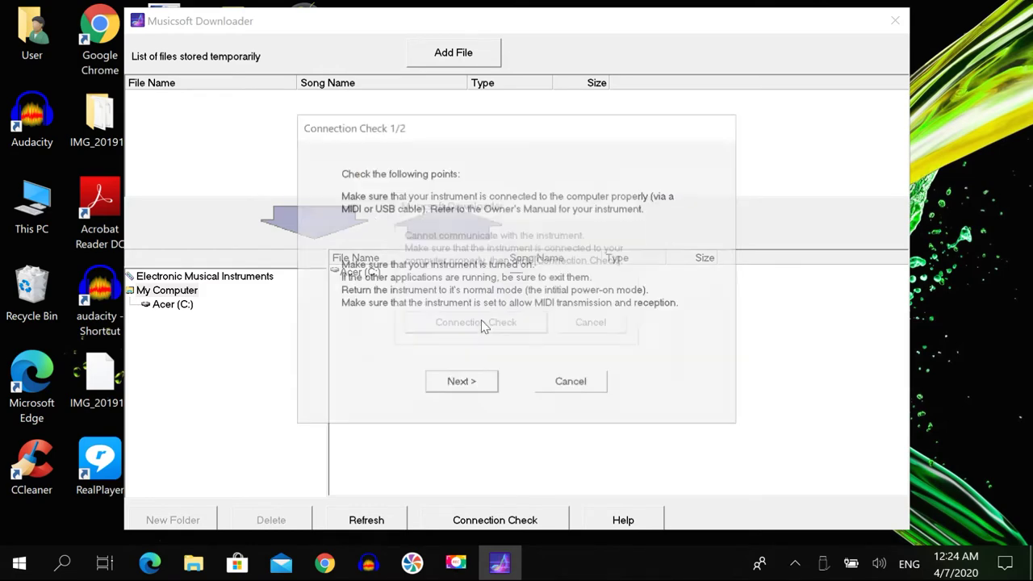
click(467, 392)
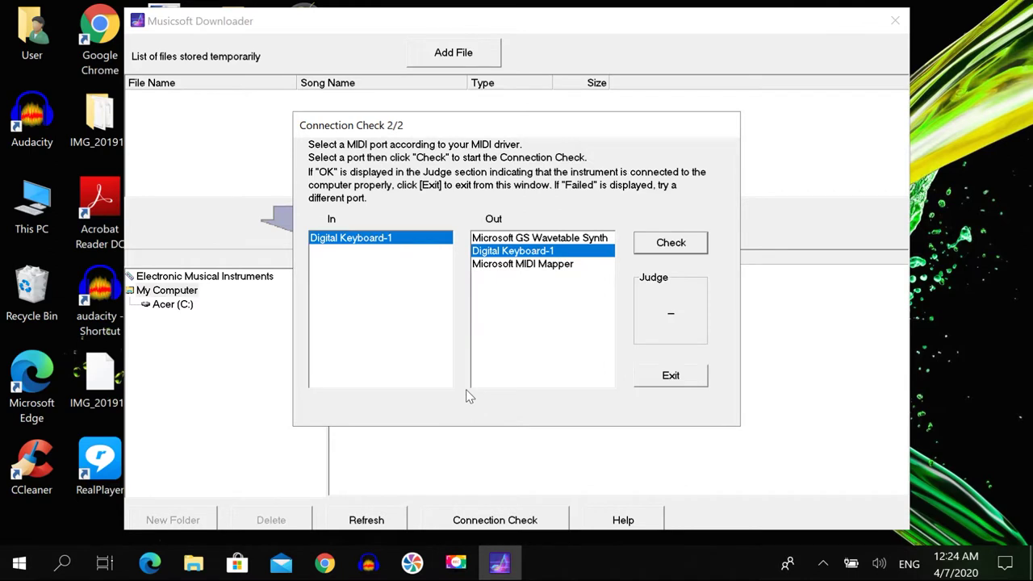
click(540, 266)
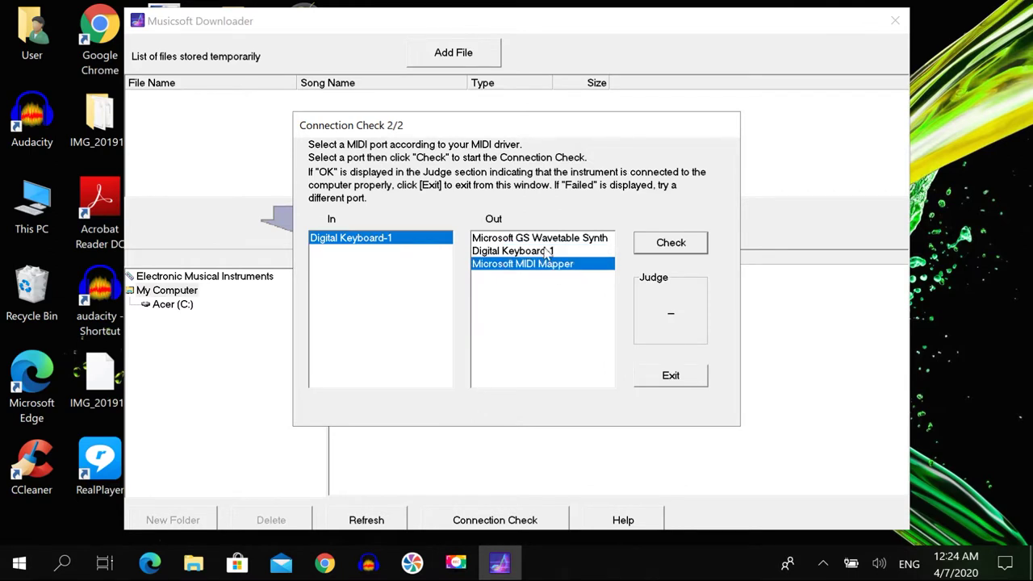
click(547, 251)
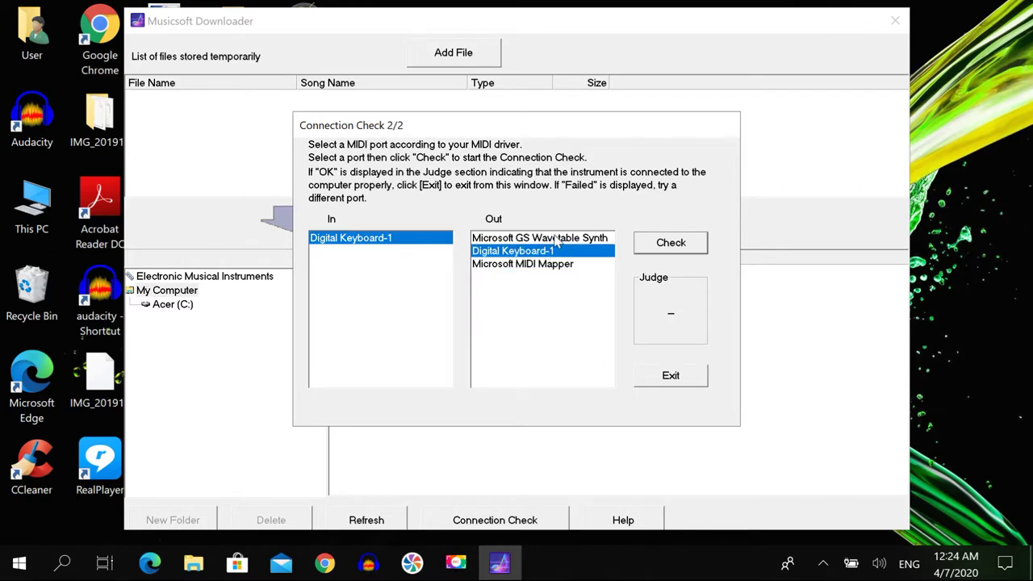
click(557, 240)
click(551, 252)
click(543, 264)
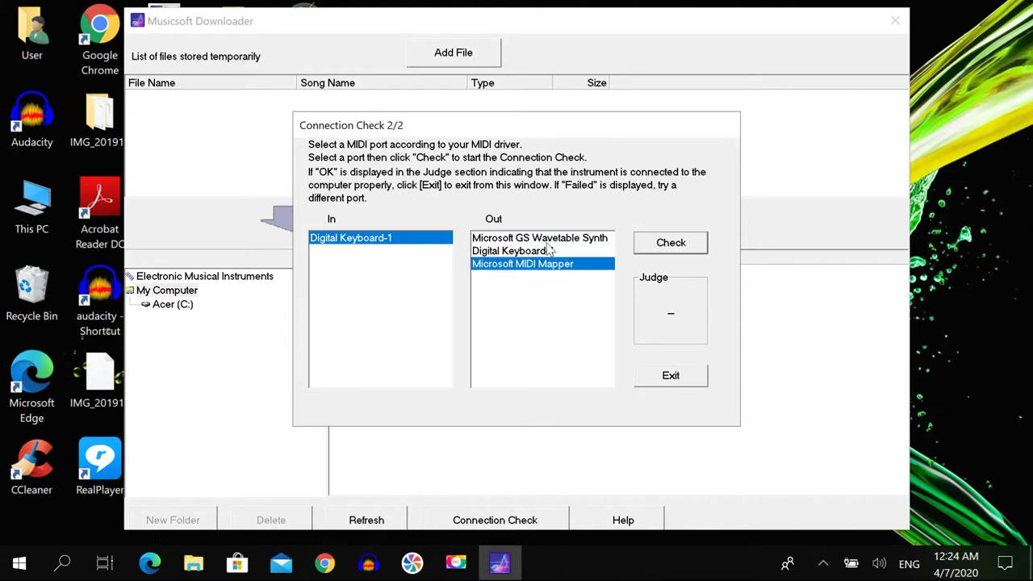
click(549, 244)
click(549, 252)
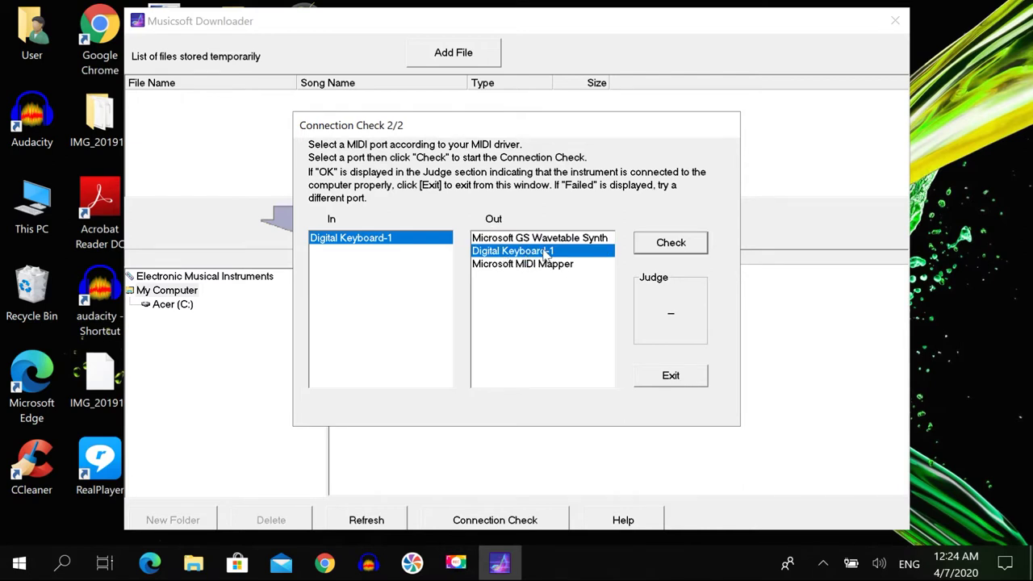
click(677, 249)
click(672, 376)
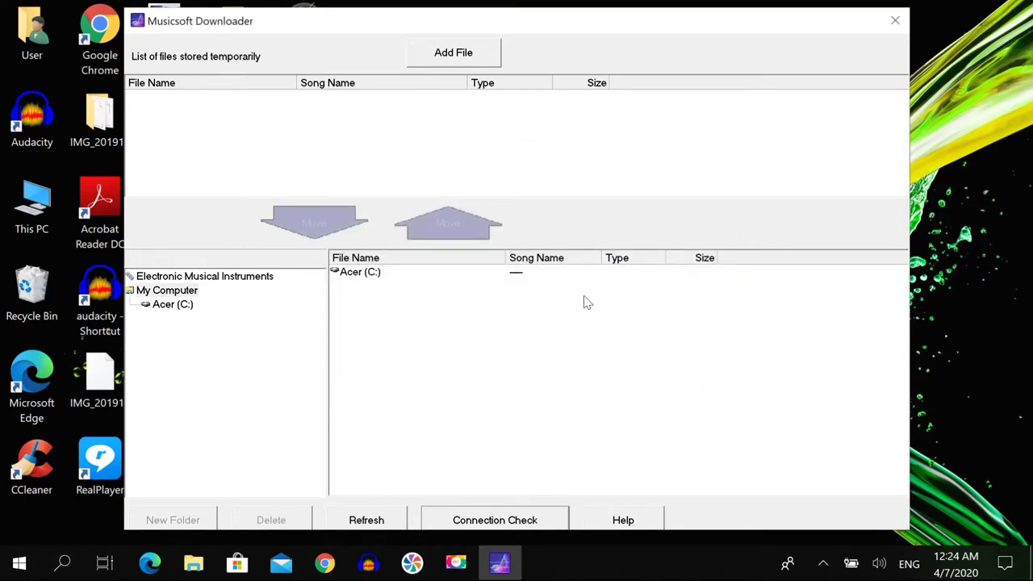
- Verify the instrument's connection to the computer once more and dismiss the result message
click(511, 521)
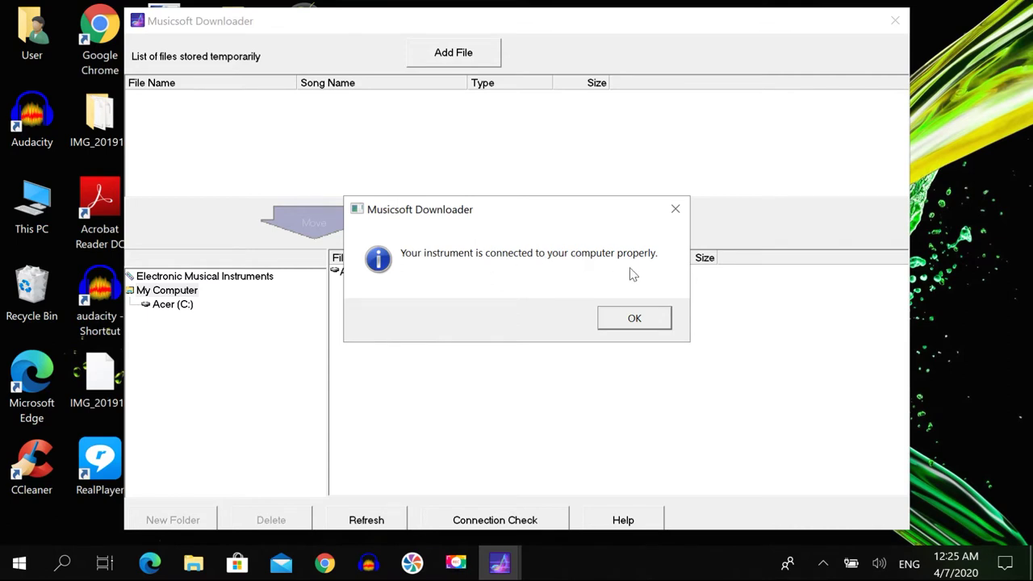
click(626, 316)
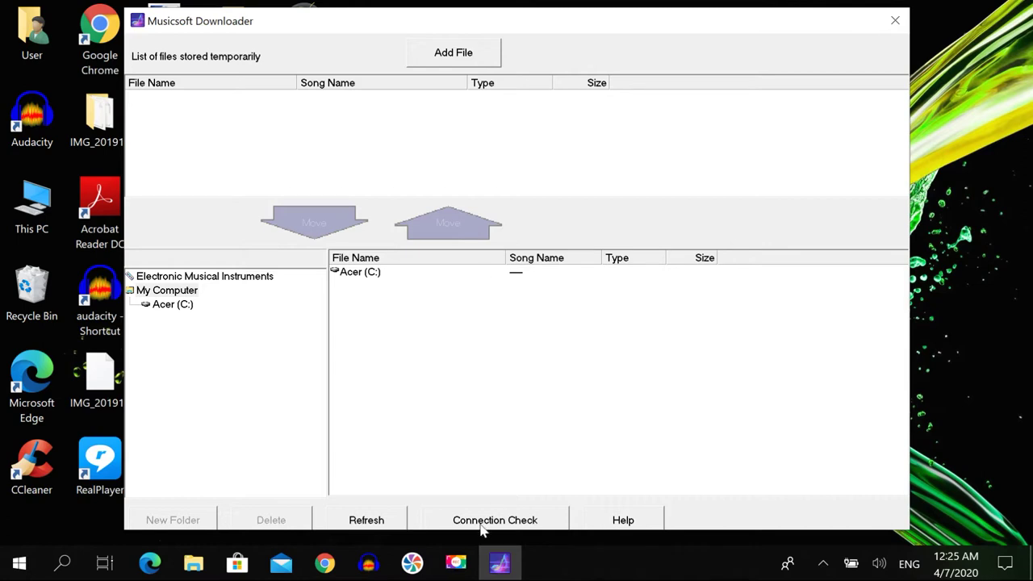
mouse_move(498, 563)
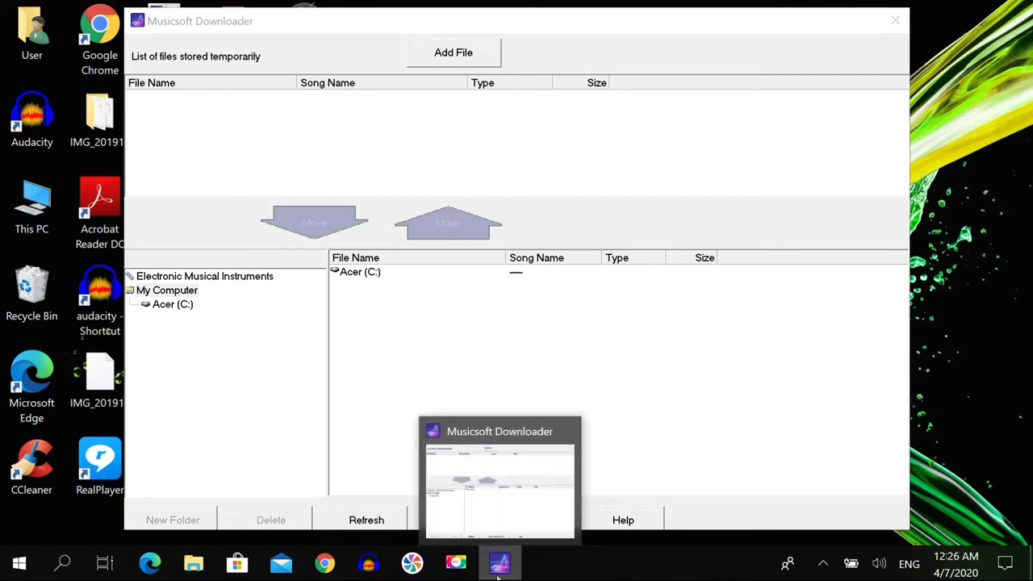
click(505, 491)
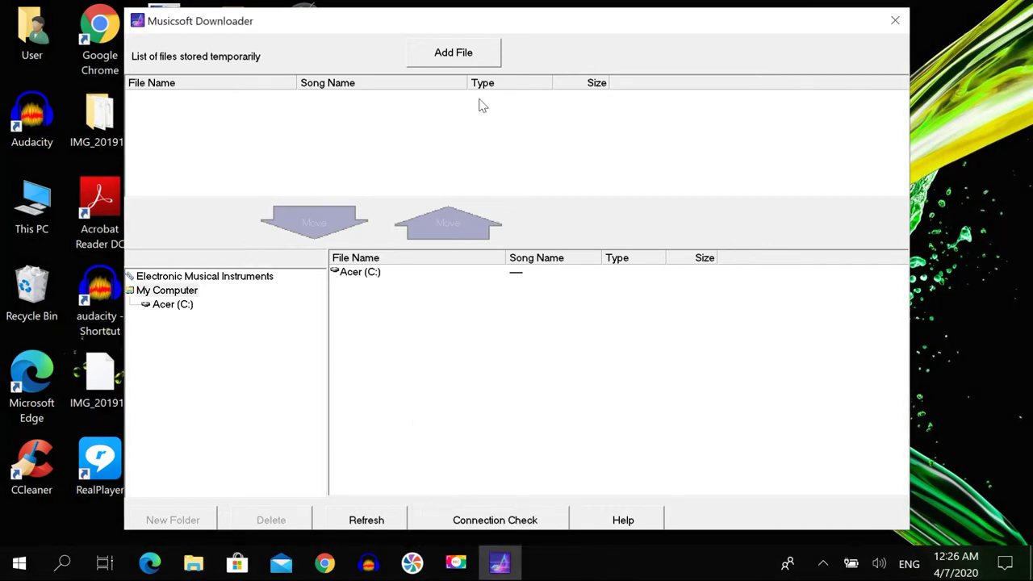
- Start adding a file and browse to the Keyboard Style folder on USB Drive (D:)
click(461, 57)
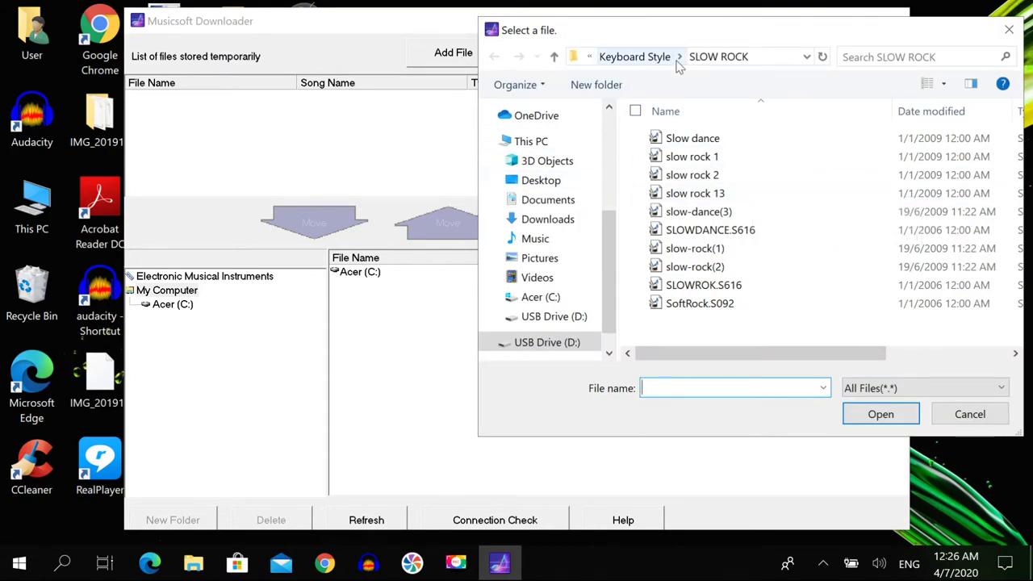
scroll(579, 327, down, 1)
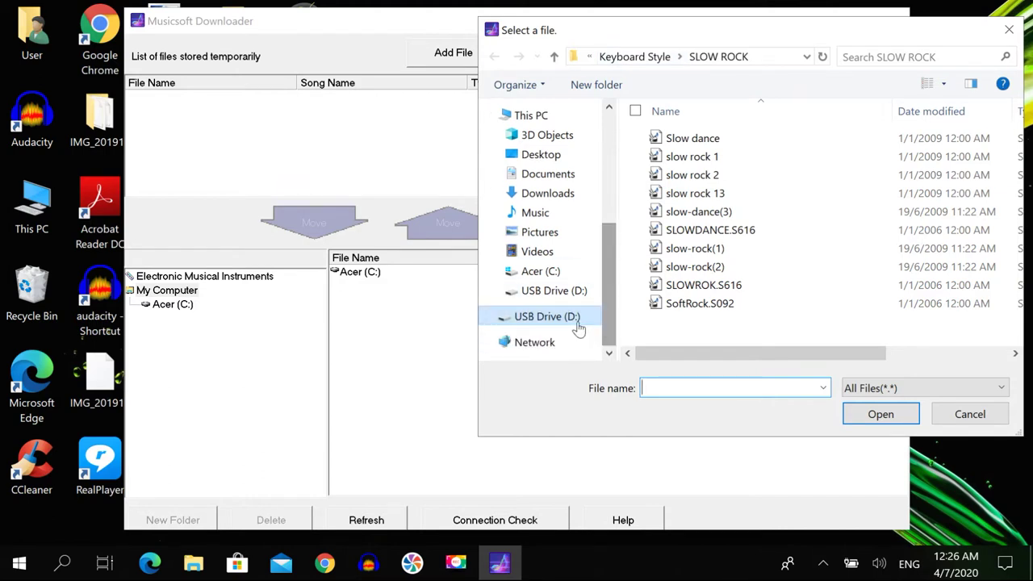
click(574, 321)
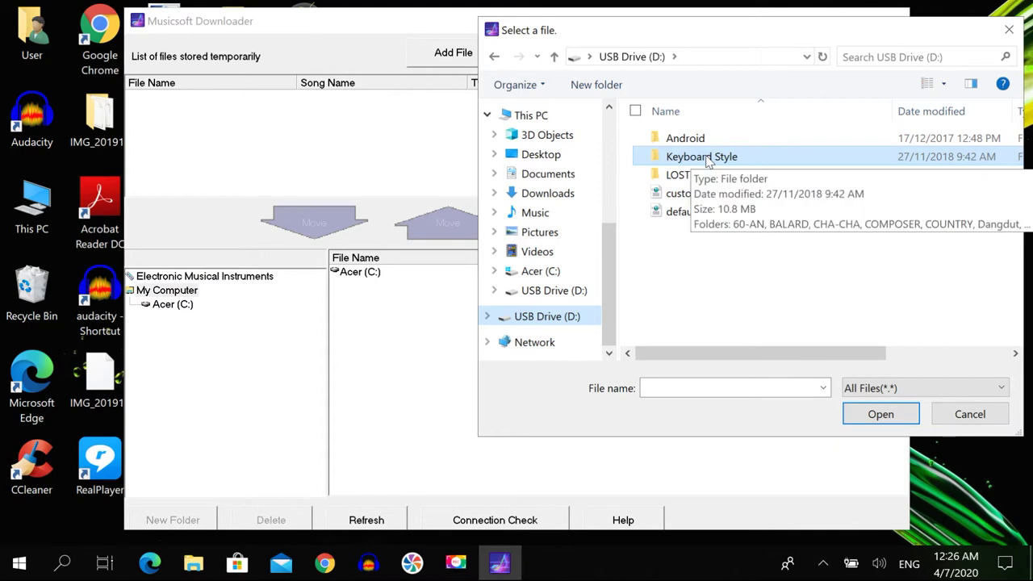
double_click(706, 158)
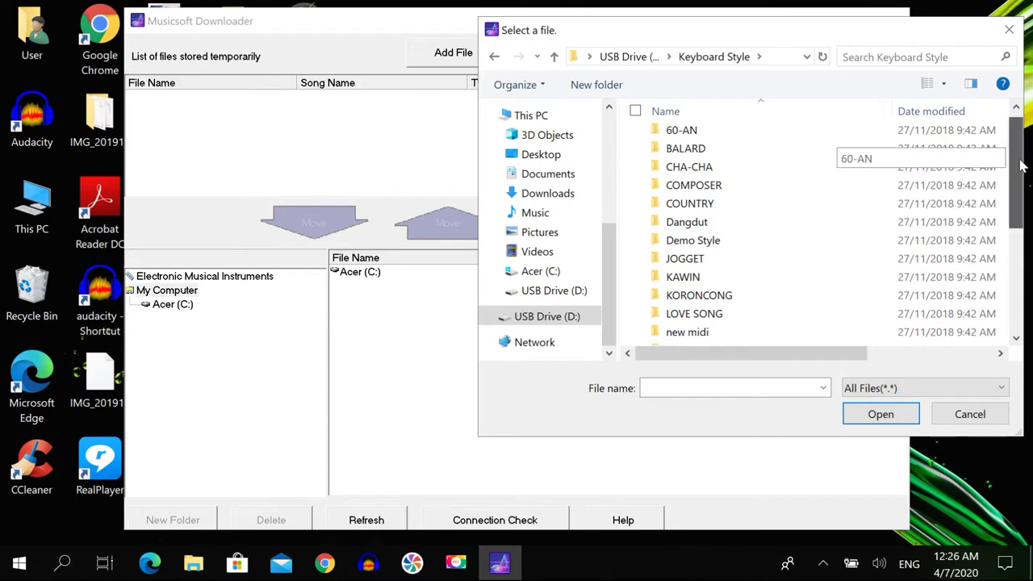
drag(1016, 155, 1018, 298)
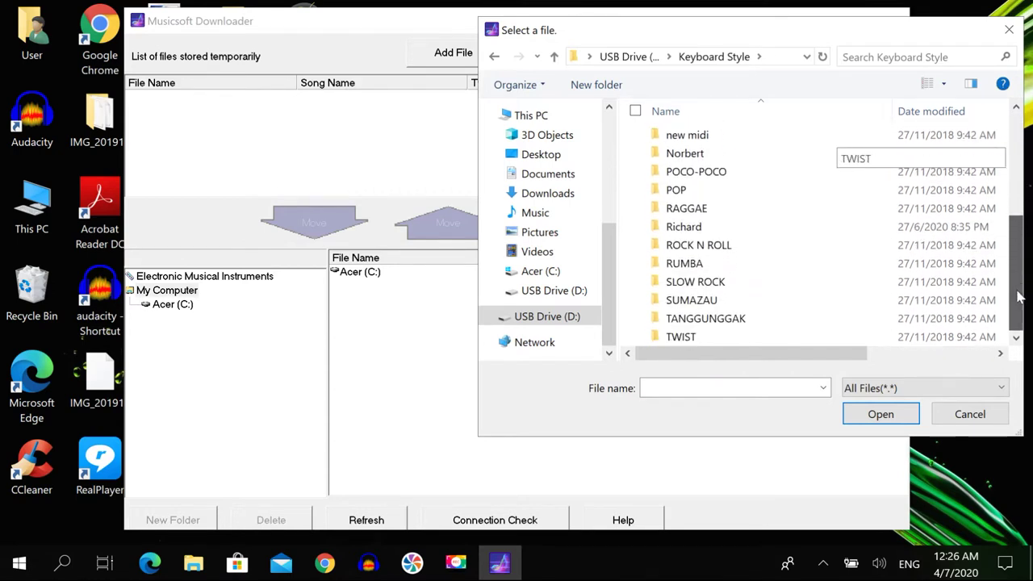
drag(1018, 297, 1020, 145)
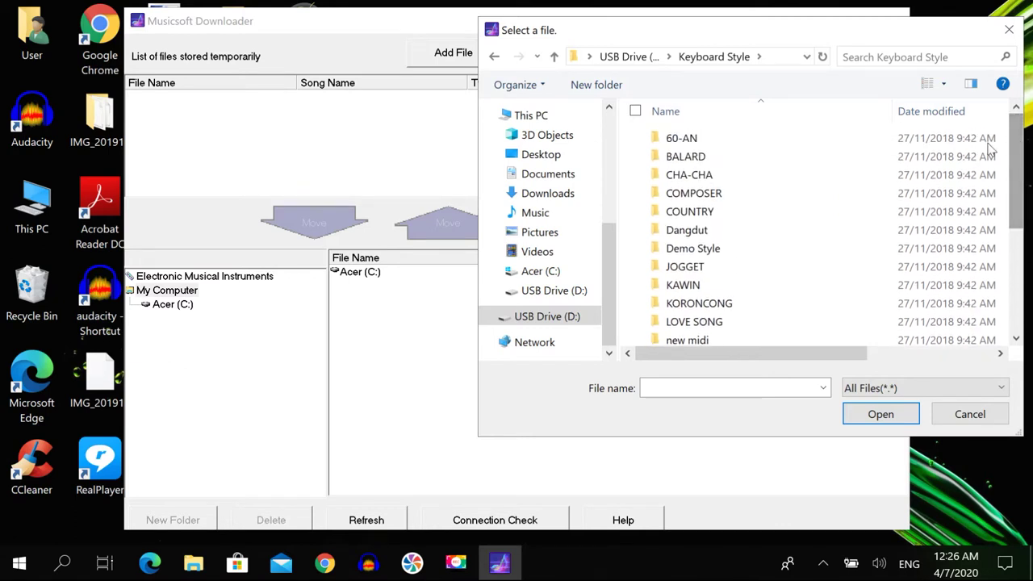
click(717, 144)
double_click(717, 143)
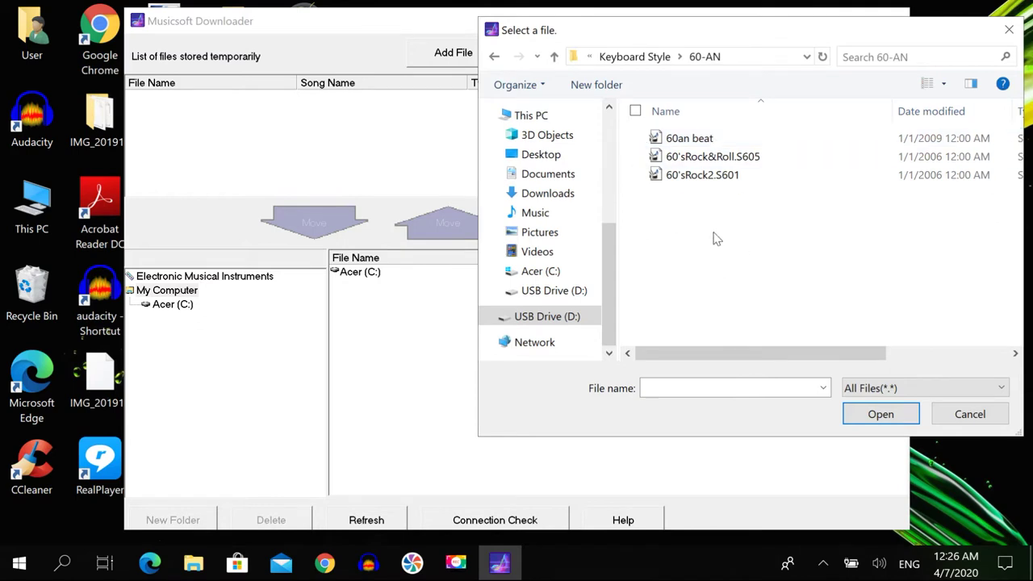
click(724, 179)
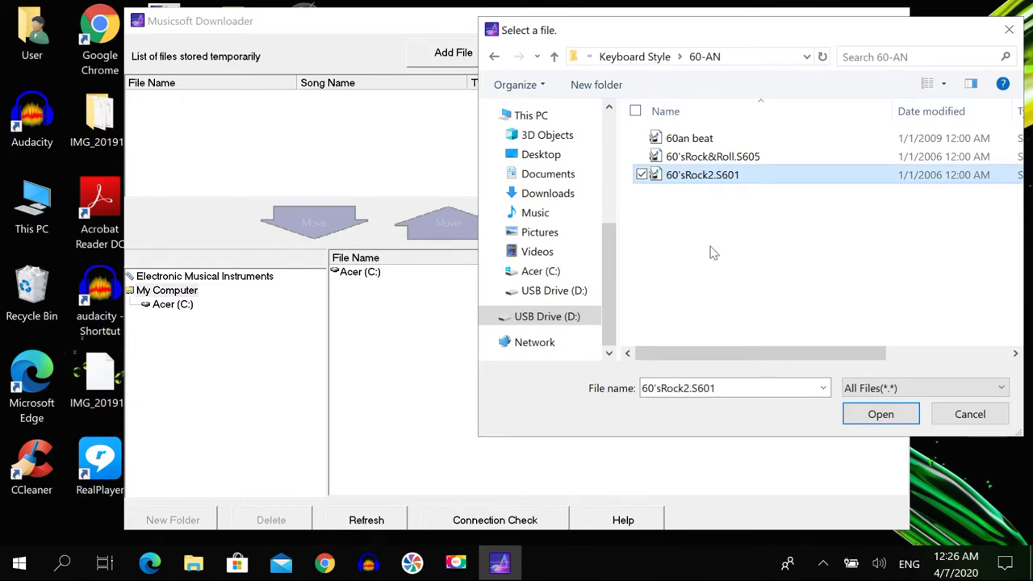
click(641, 157)
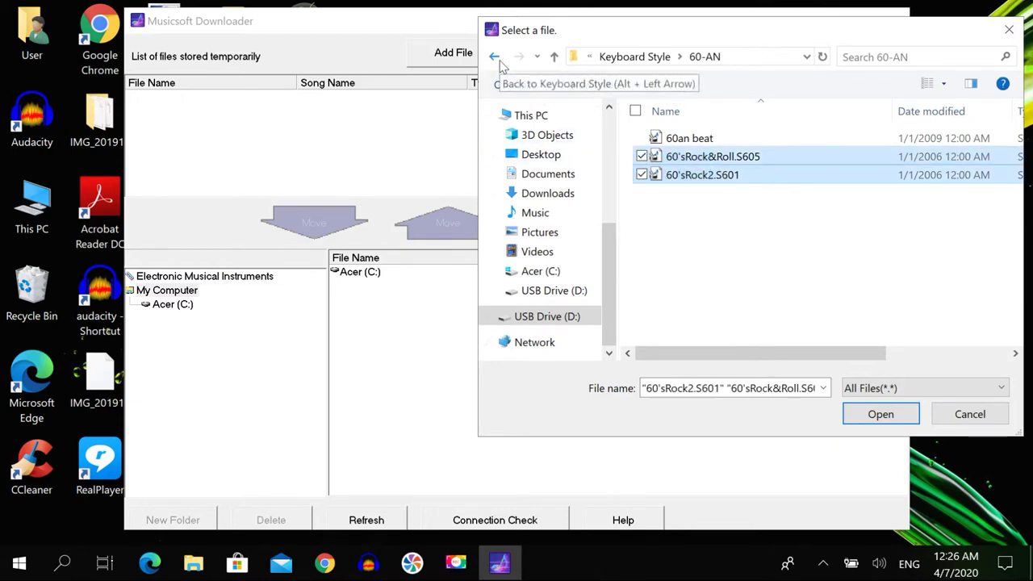
click(554, 56)
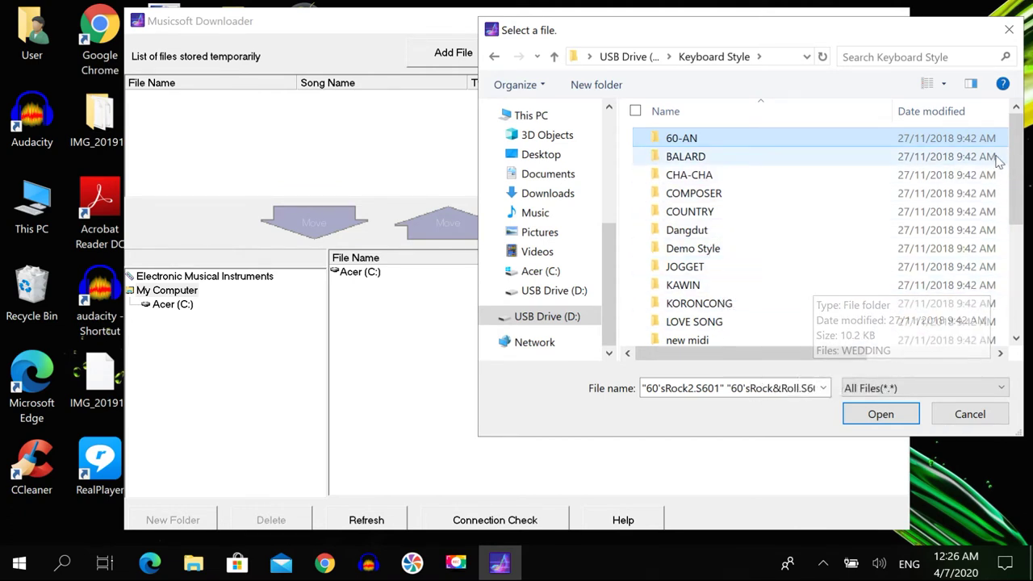
- Add the TAGUNGAK style file from the TANGGUNGGAK folder to the temporary file list
drag(1018, 160, 1018, 259)
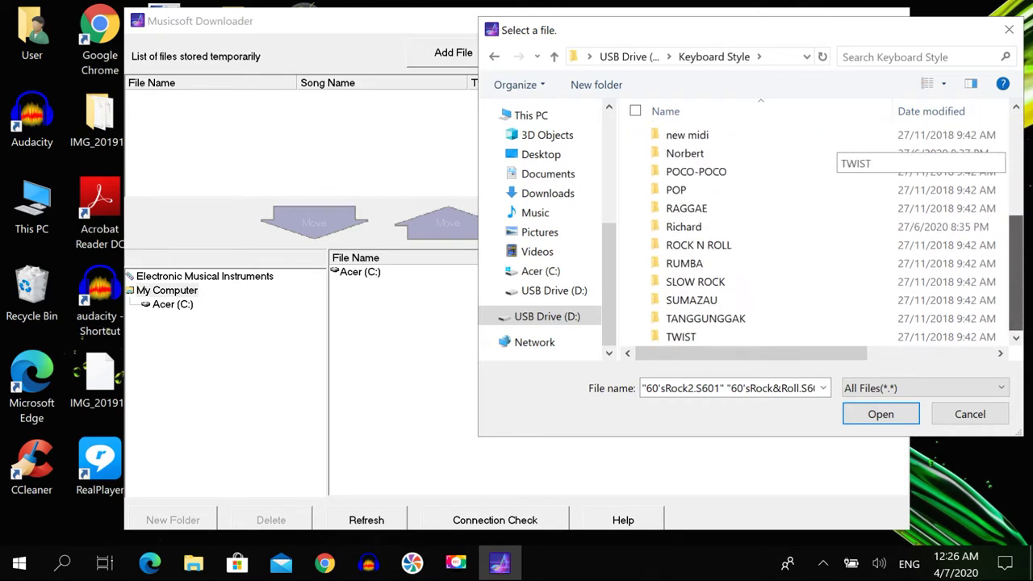
double_click(732, 318)
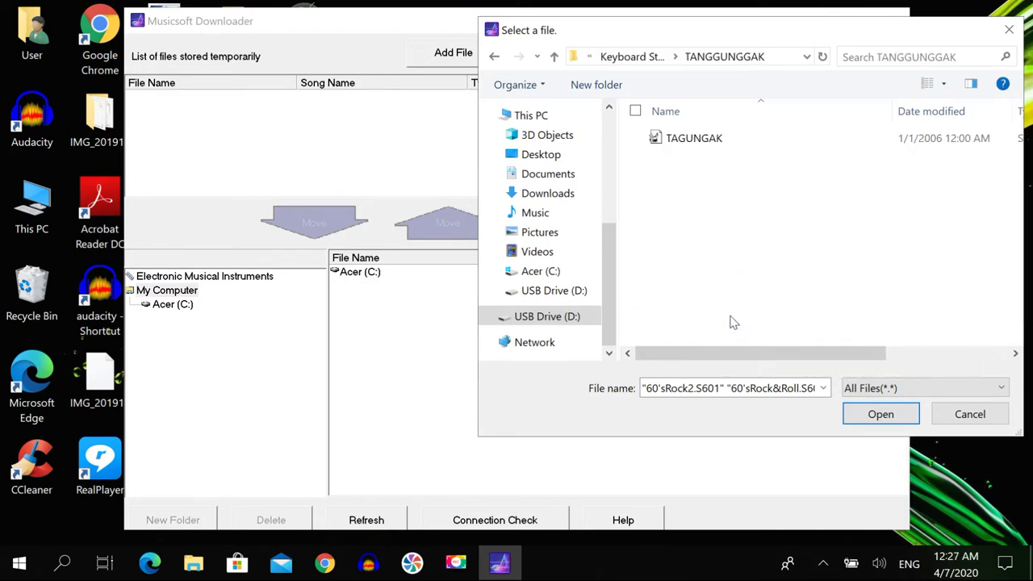
click(697, 139)
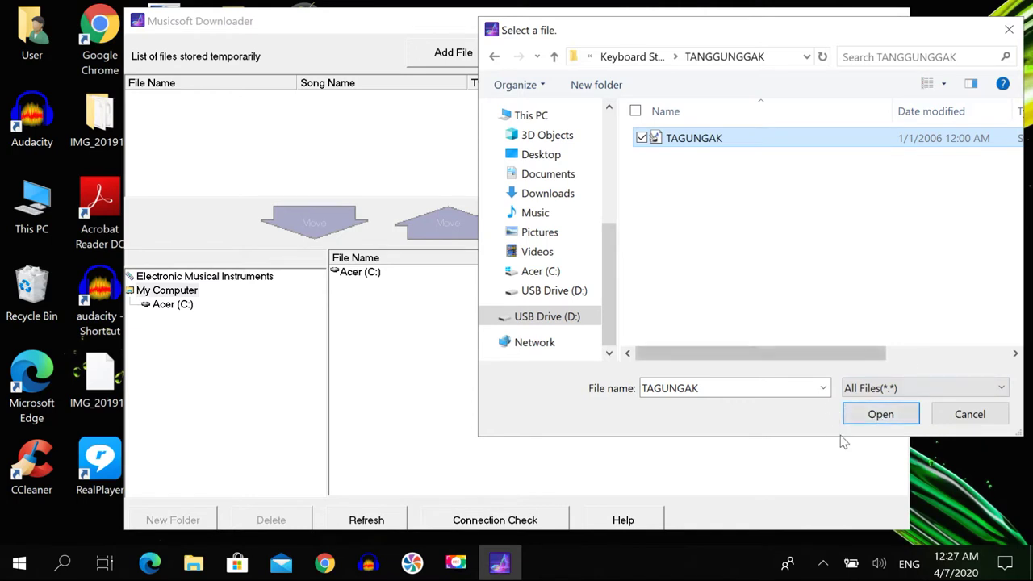
click(880, 418)
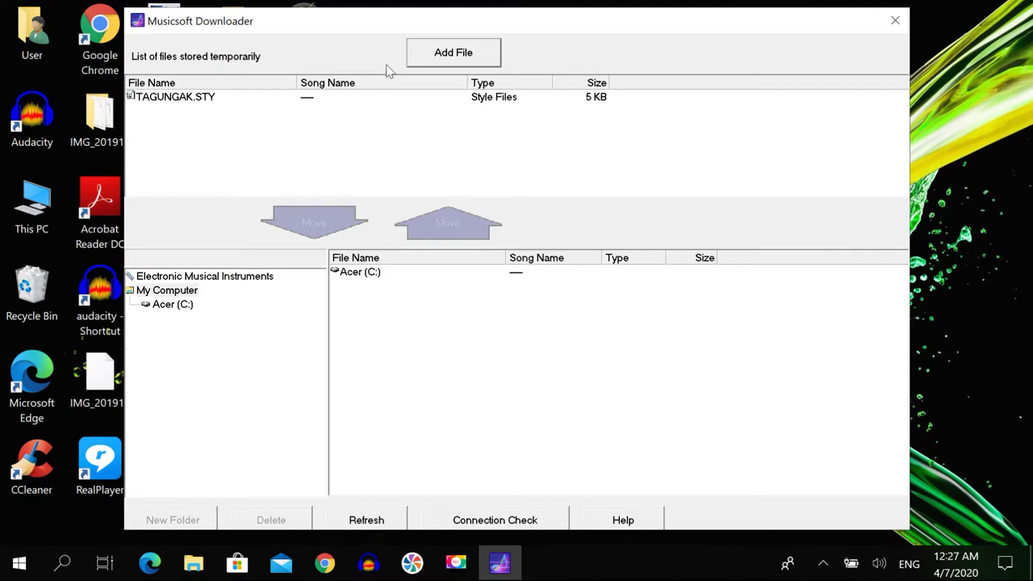
- Add the Sumazau+gong3 style file from the SUMAZAU folder to the temporary file list
click(442, 56)
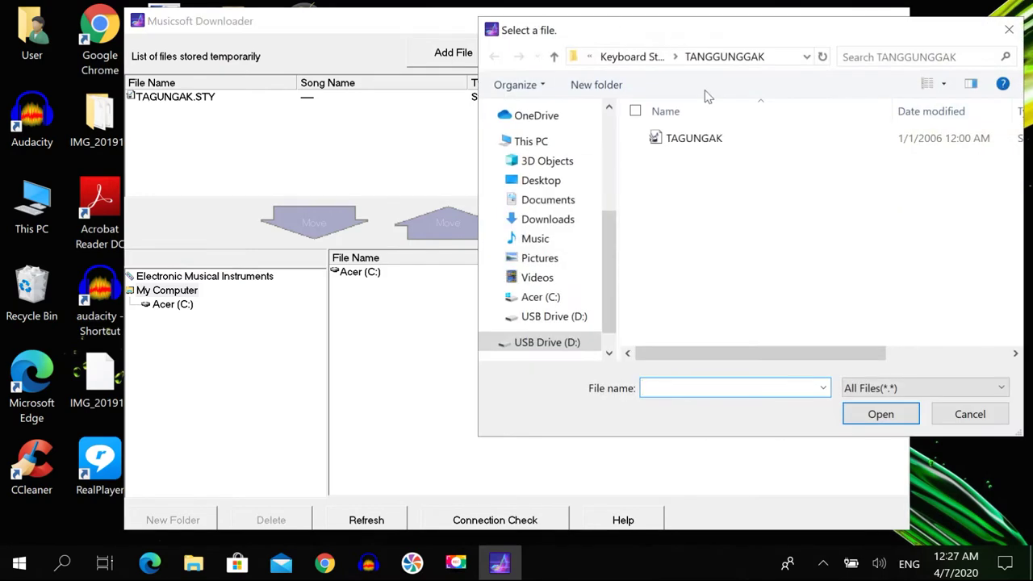
click(554, 57)
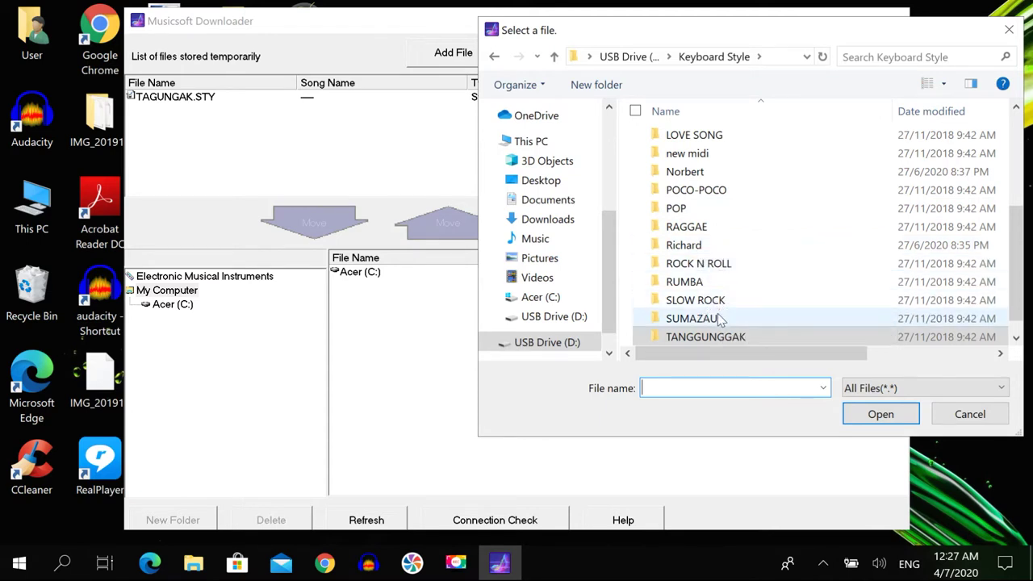
double_click(690, 318)
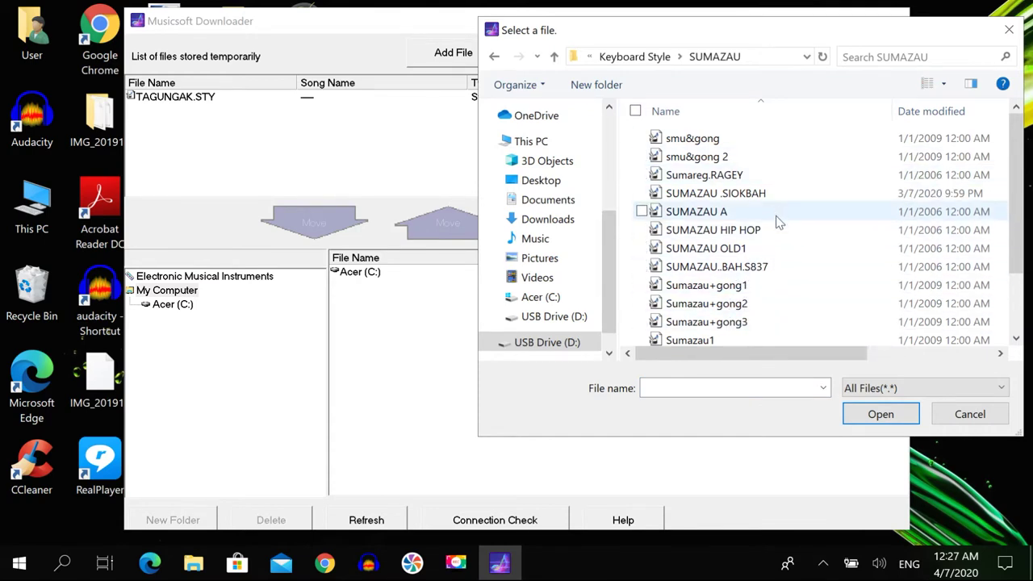
click(726, 323)
click(880, 414)
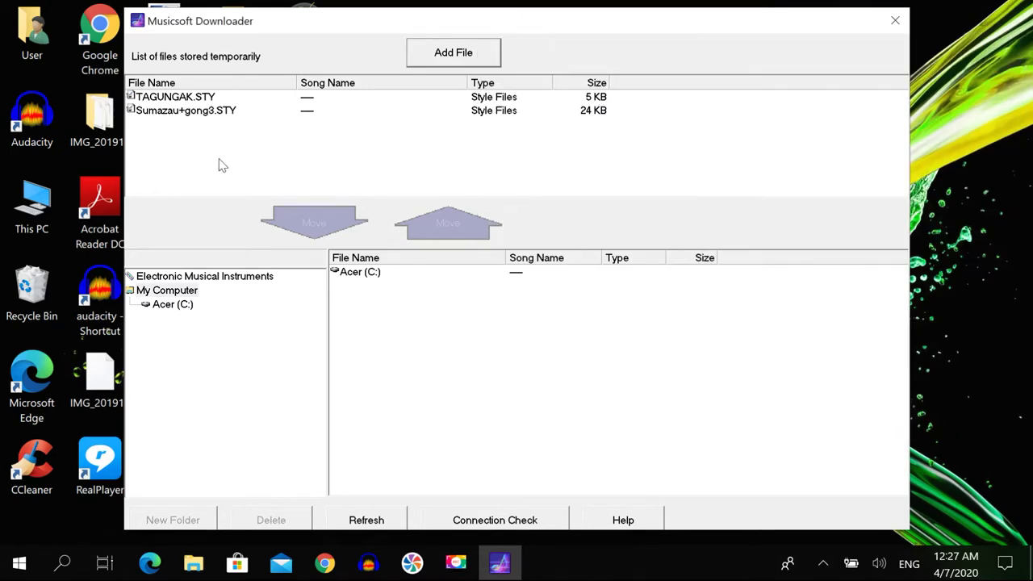
- Access Electronic Musical Instruments and open the keyboard's Flash Memory as the transfer destination
click(201, 97)
click(204, 113)
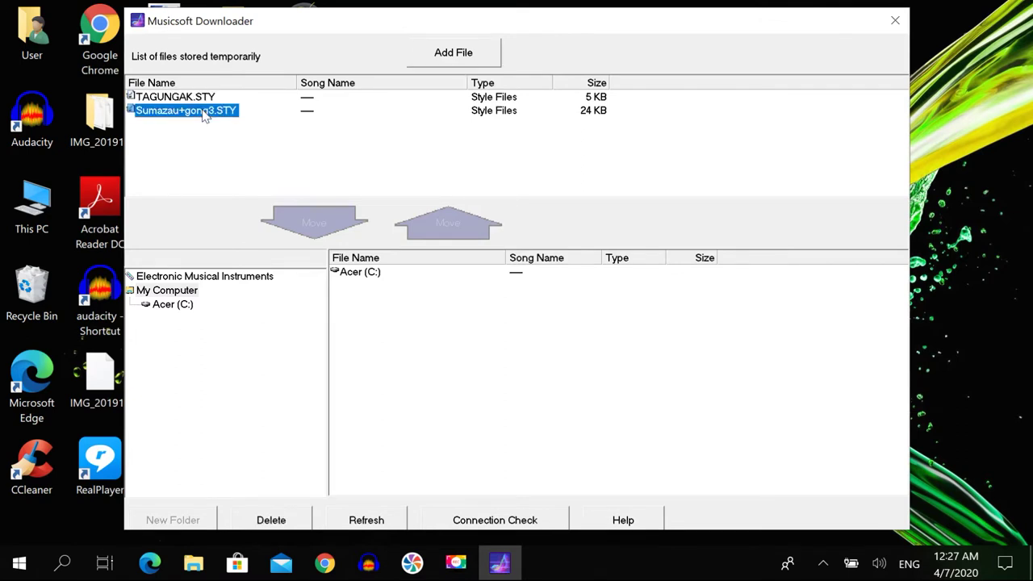
click(204, 100)
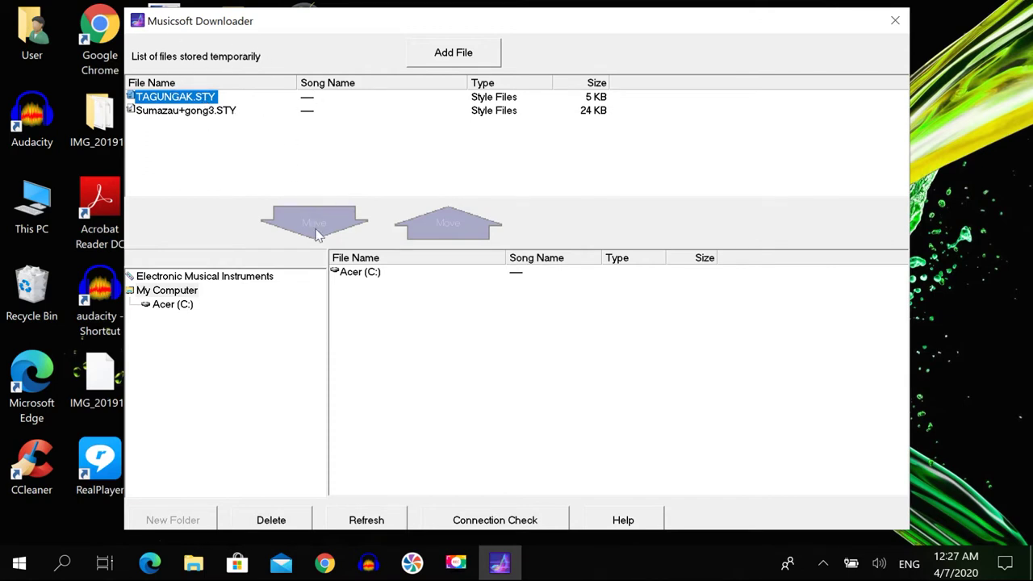
click(172, 276)
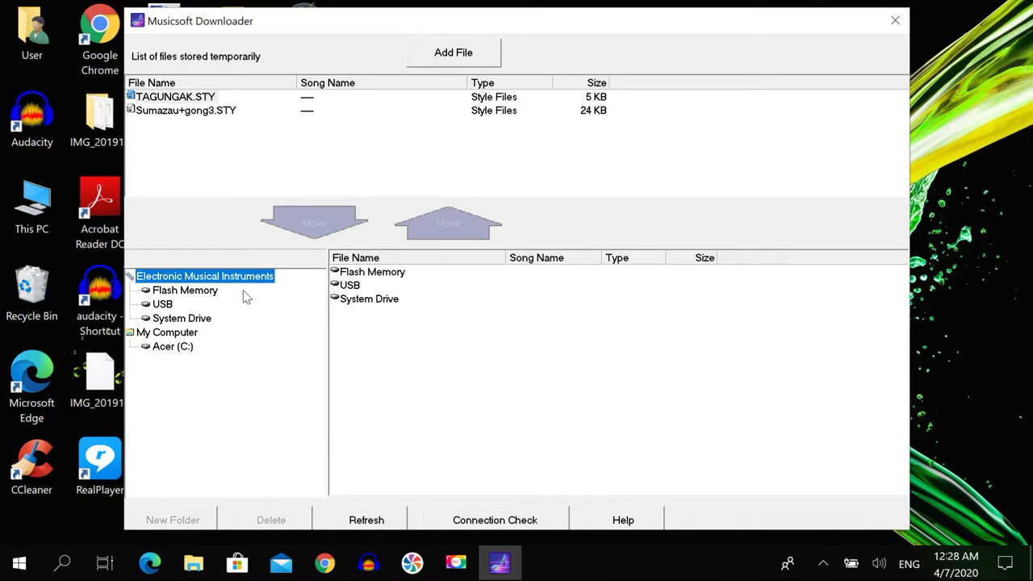
click(381, 278)
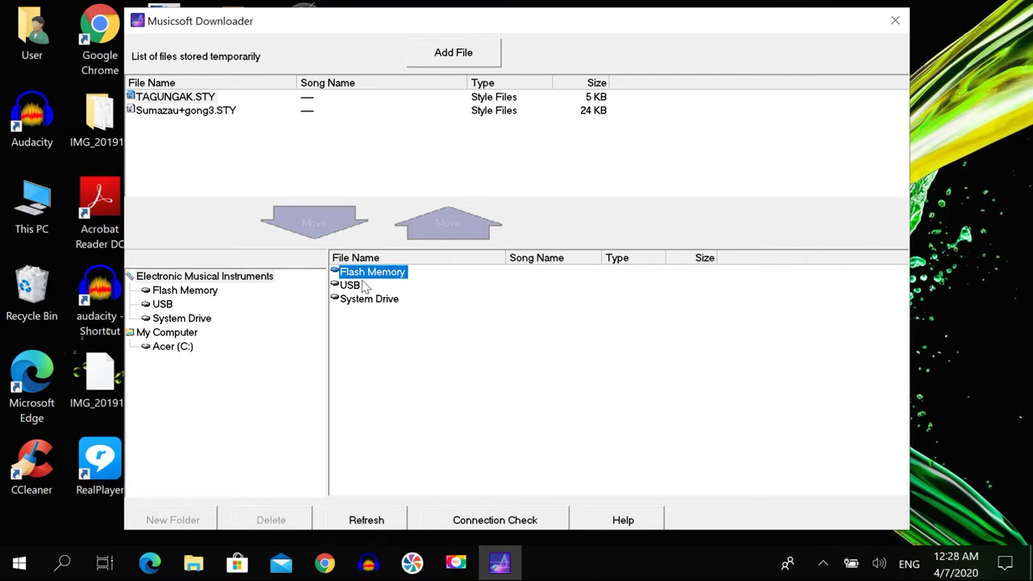
click(363, 285)
click(374, 300)
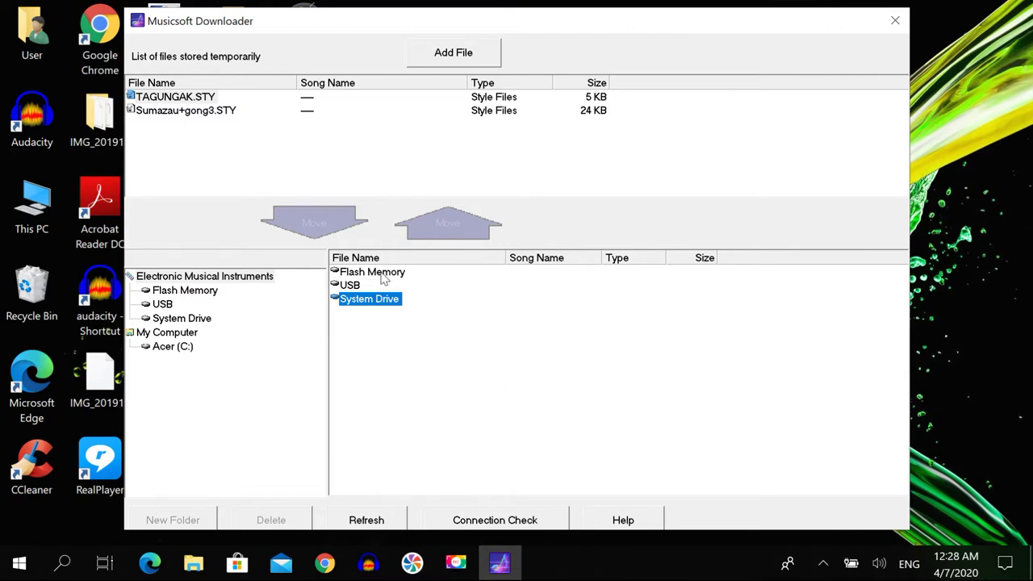
double_click(379, 273)
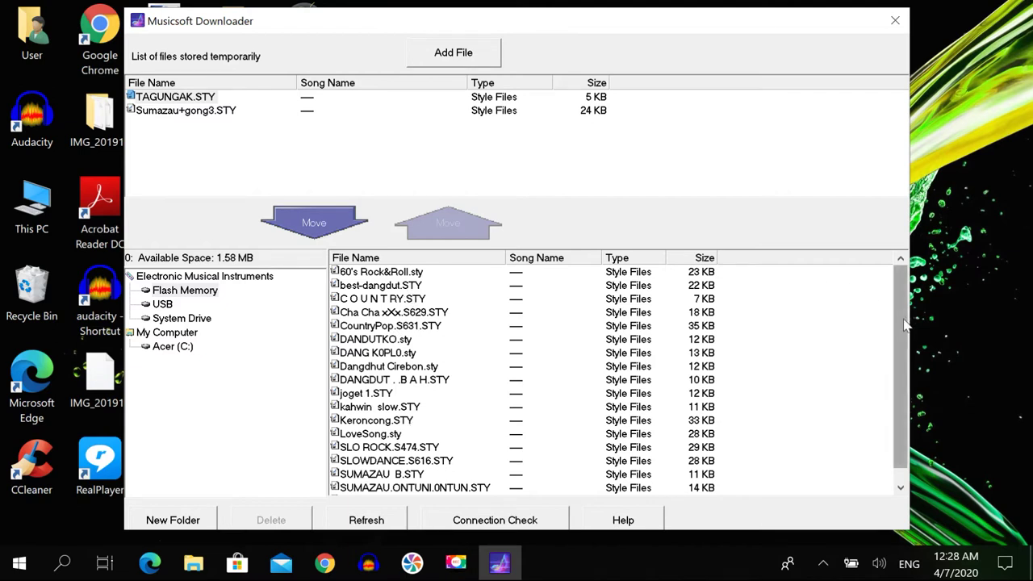
drag(905, 324, 904, 292)
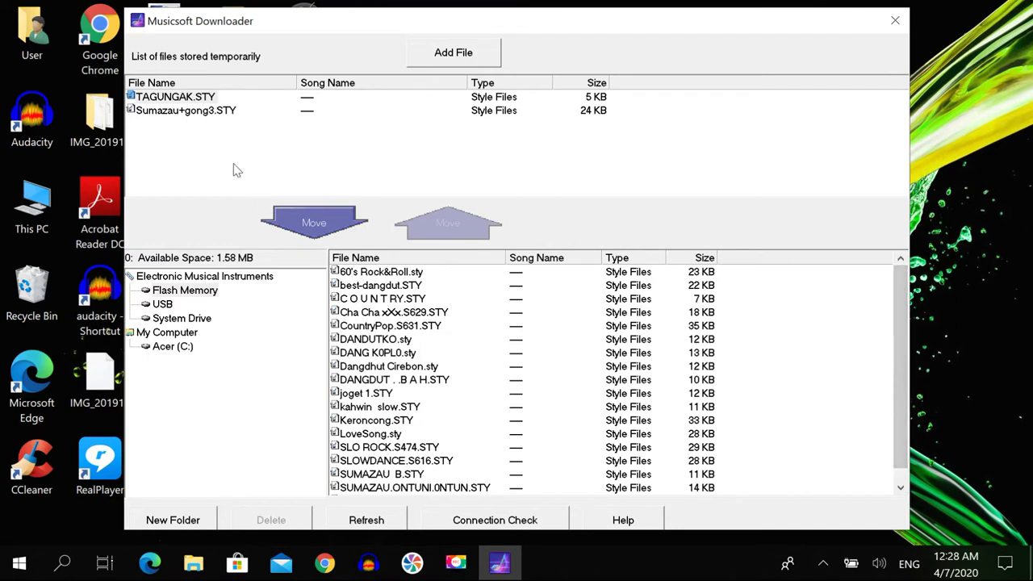
- Transmit TAGUNGAK.STY from the temporary list to the instrument's Flash Memory and select the transferred copy there
click(176, 99)
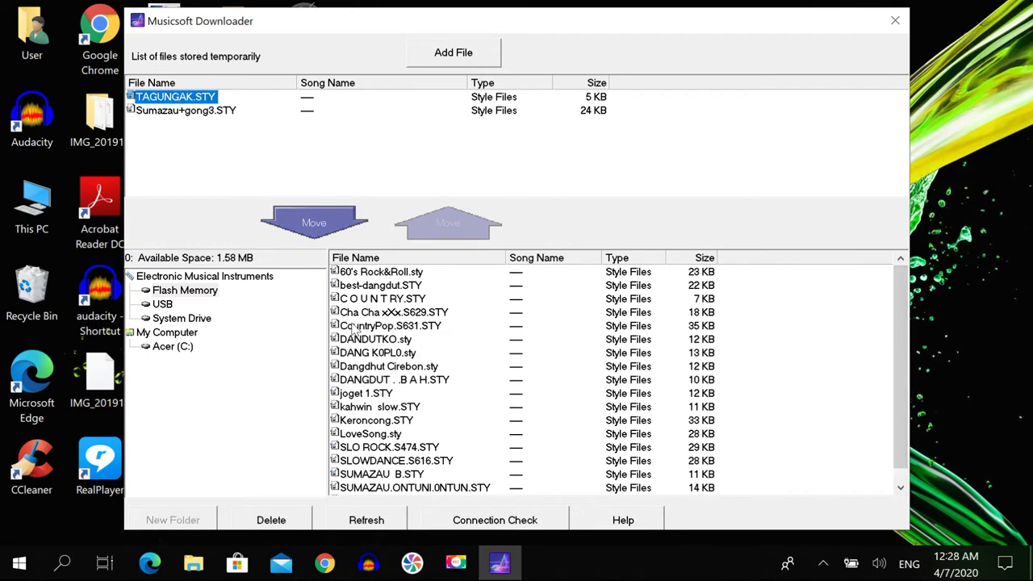
click(213, 112)
click(210, 100)
click(295, 226)
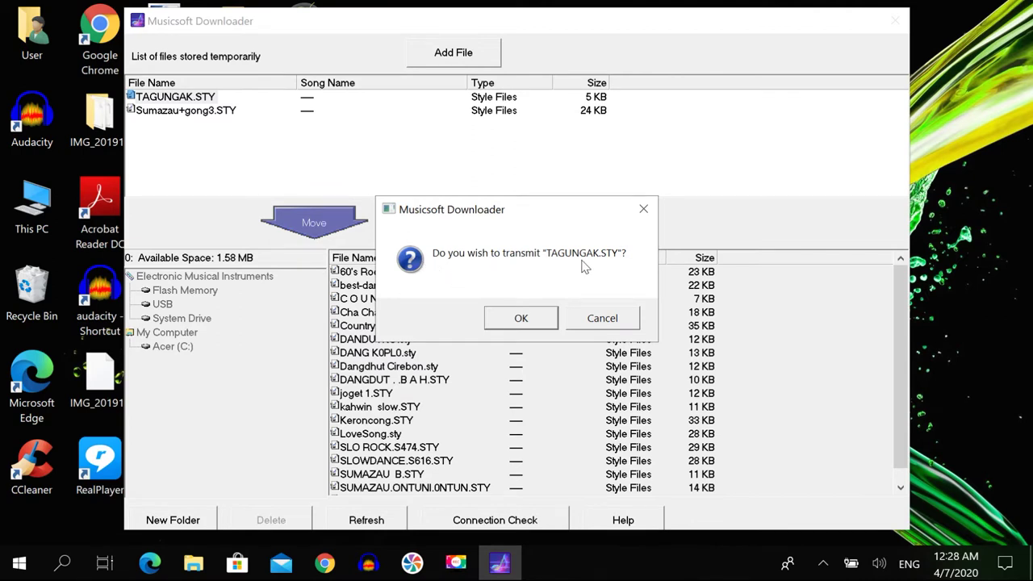
click(520, 319)
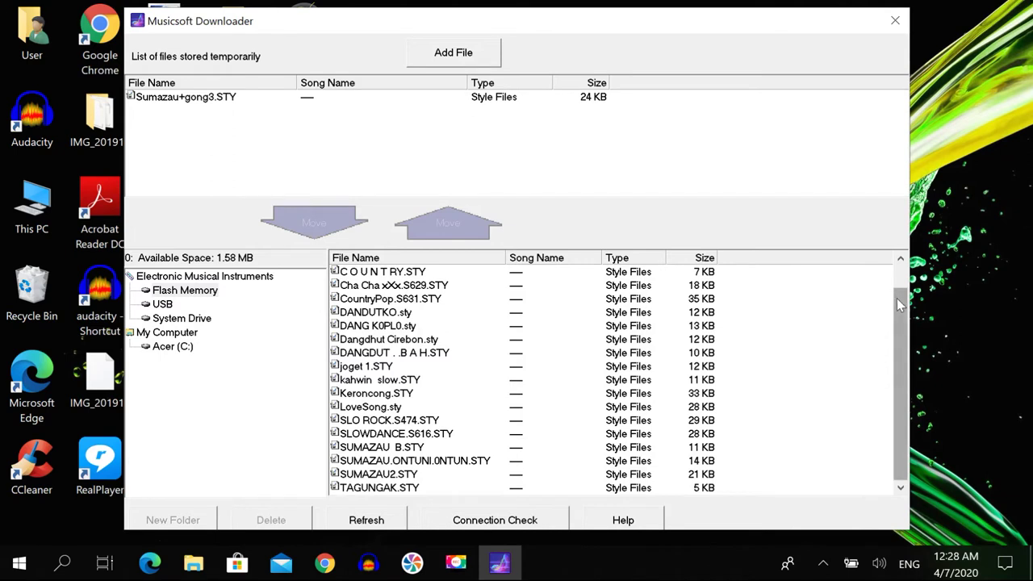
click(379, 487)
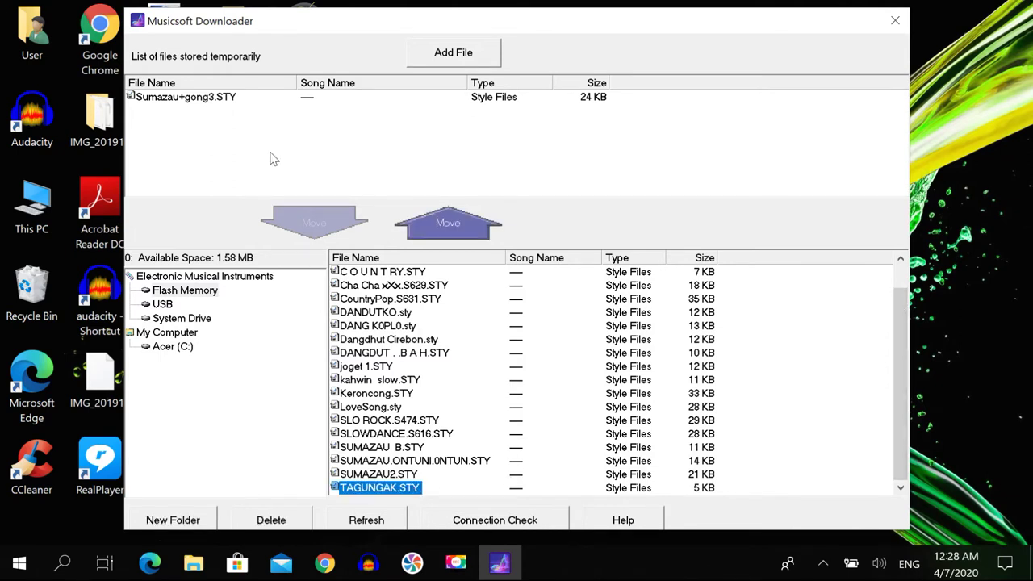
- Transmit Sumazau+gong3.STY to the instrument's Flash Memory and check both transferred style files in its list
click(229, 98)
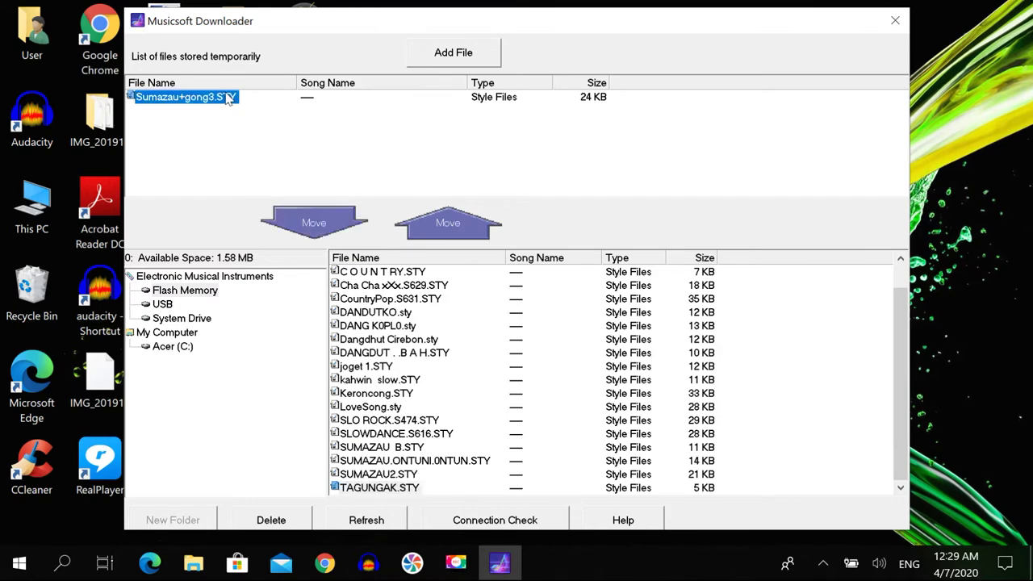
click(327, 226)
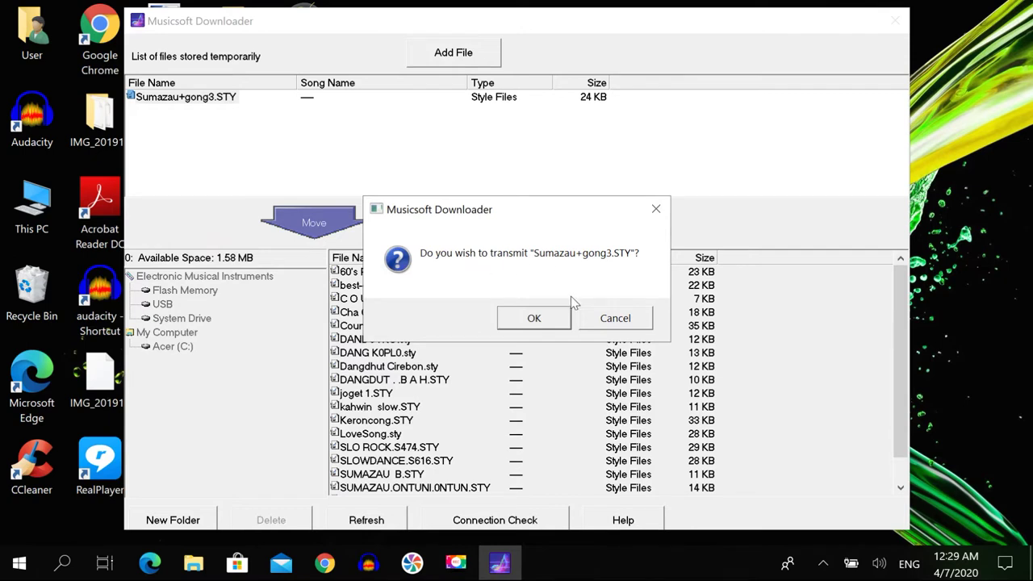
click(546, 318)
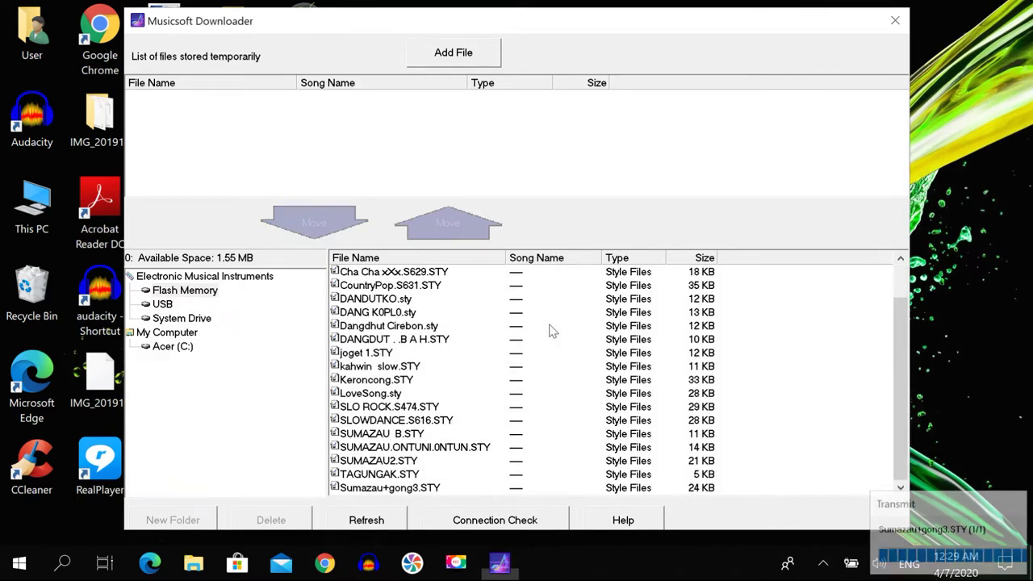
click(396, 490)
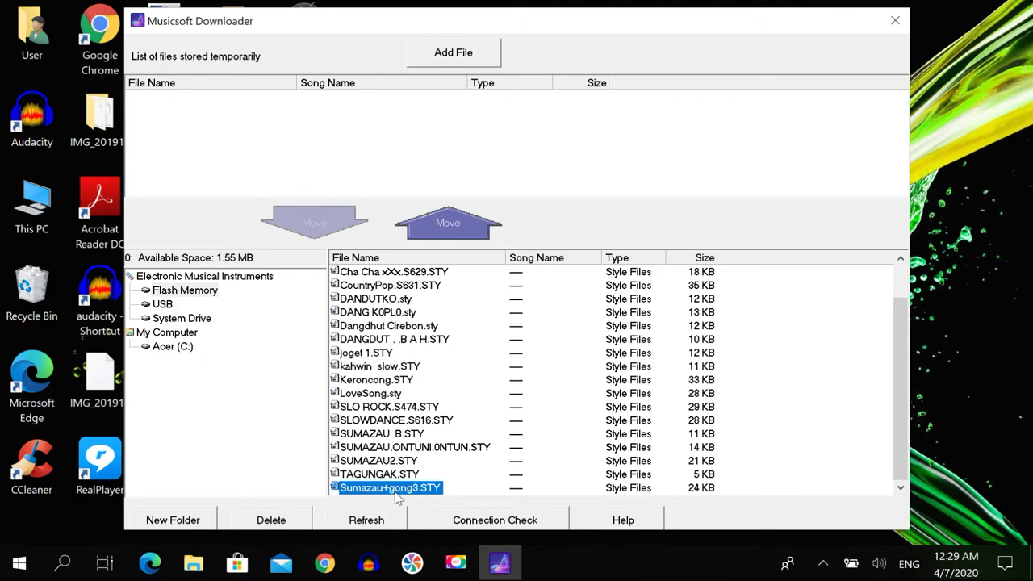
click(397, 476)
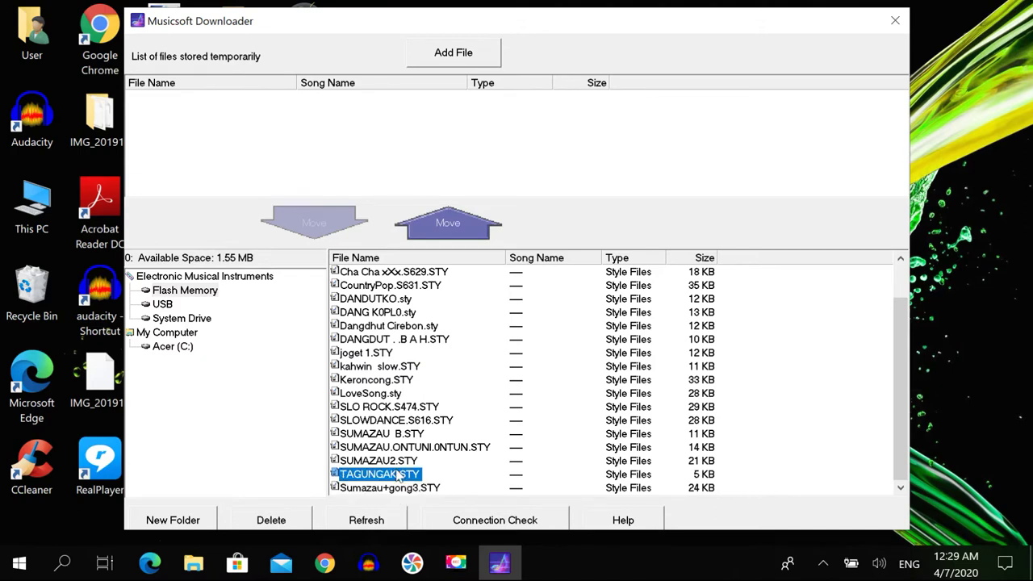
click(398, 489)
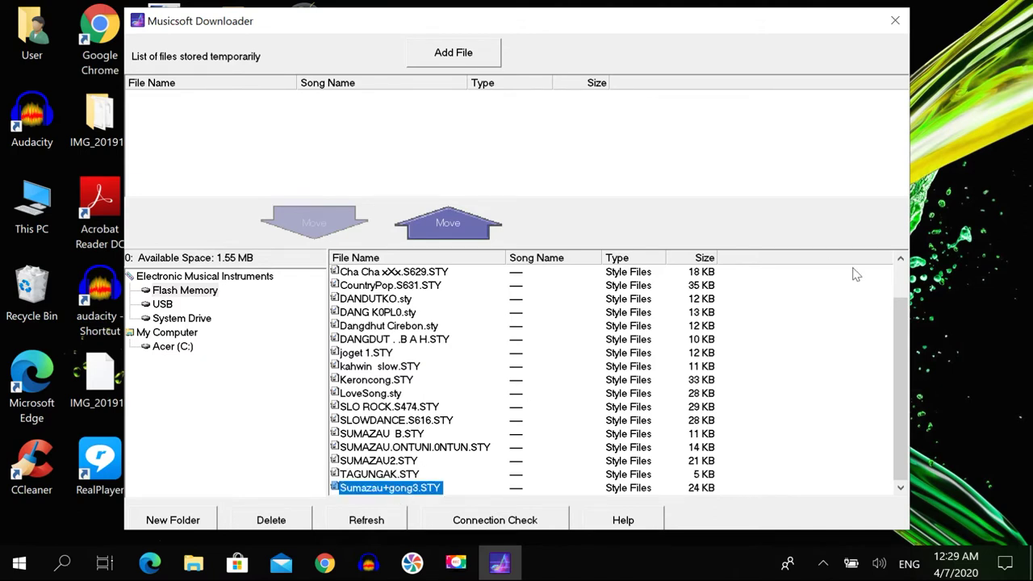
- Review the style files in Flash Memory, highlighting the transferred TAGUNGAK.STY and Sumazau+gong3.STY in the list
drag(908, 323, 904, 265)
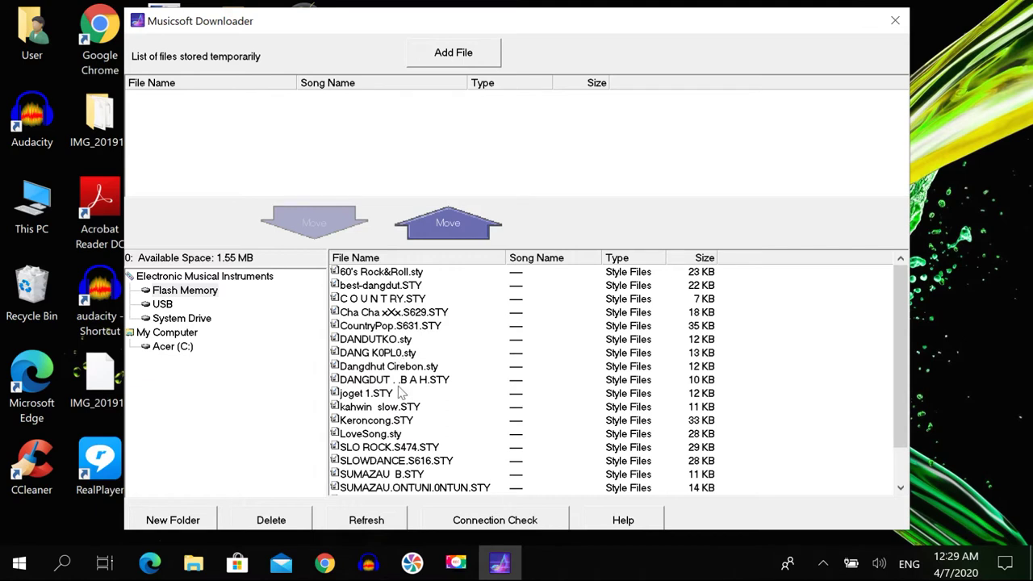
click(394, 488)
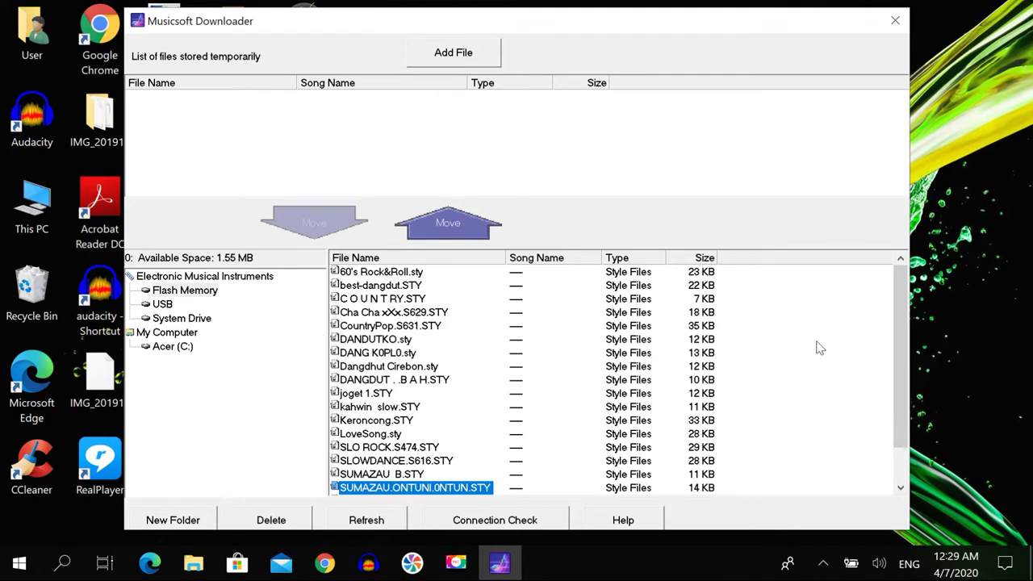
scroll(897, 360, down, 1)
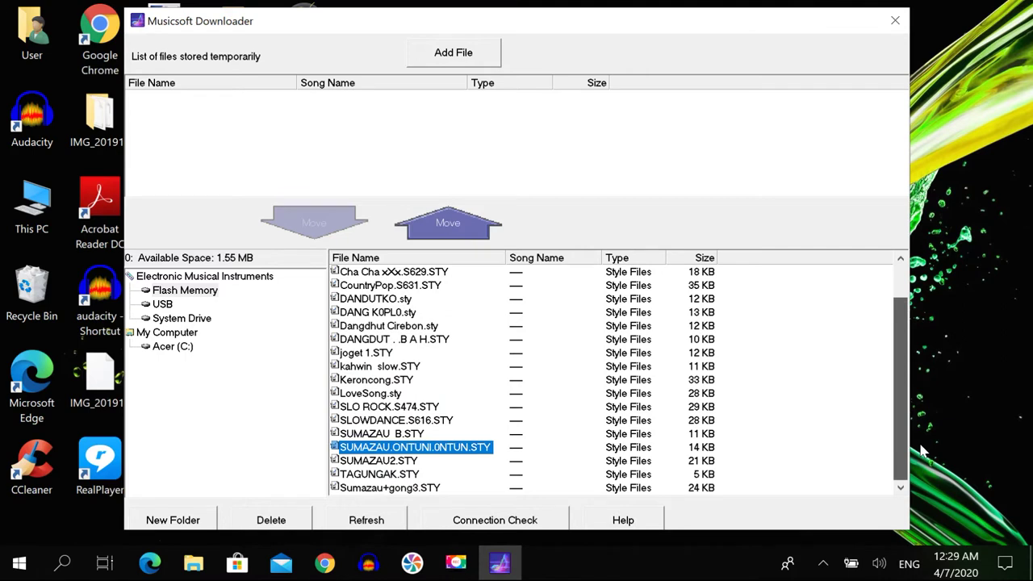
click(415, 476)
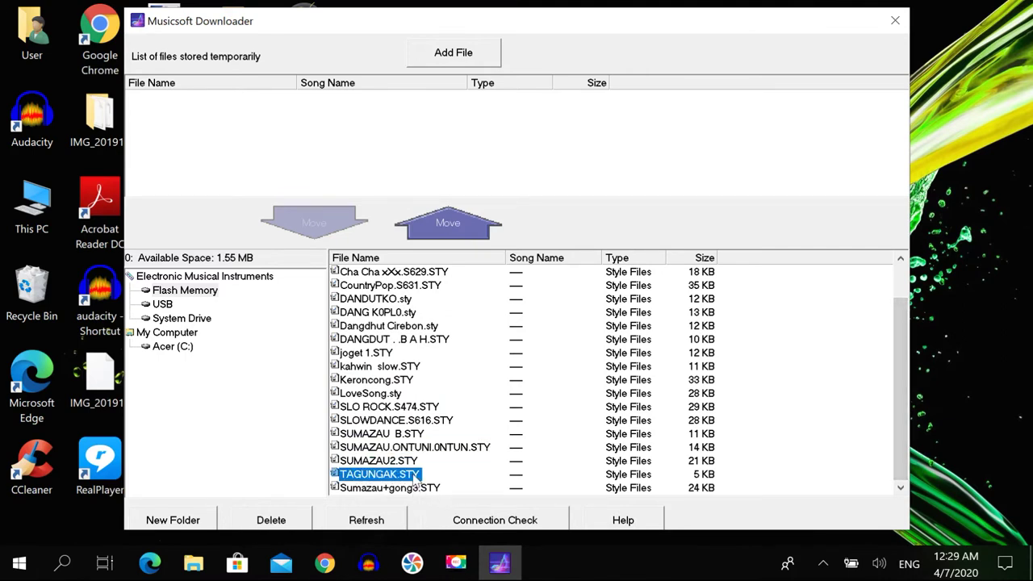
click(419, 489)
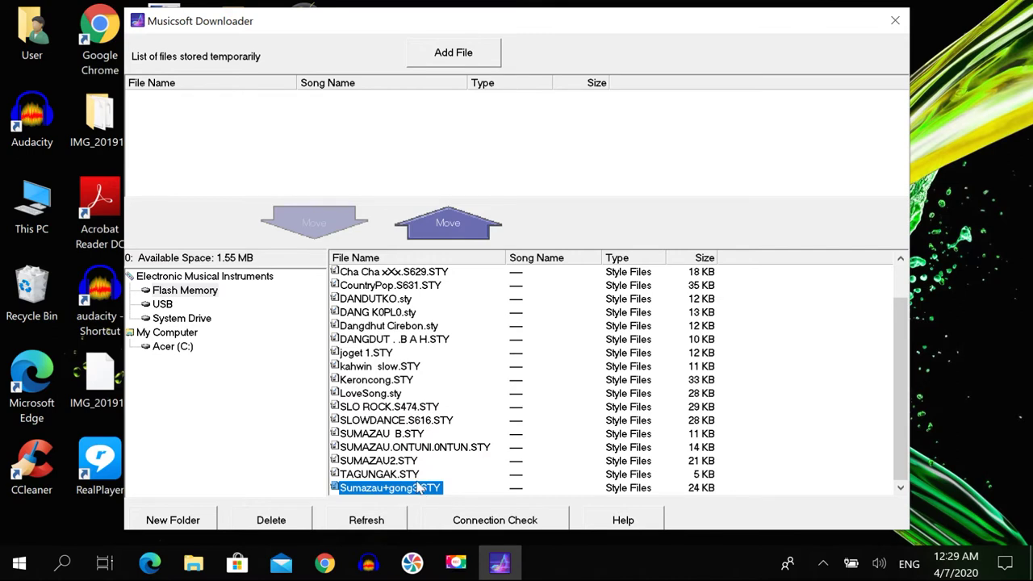
click(419, 476)
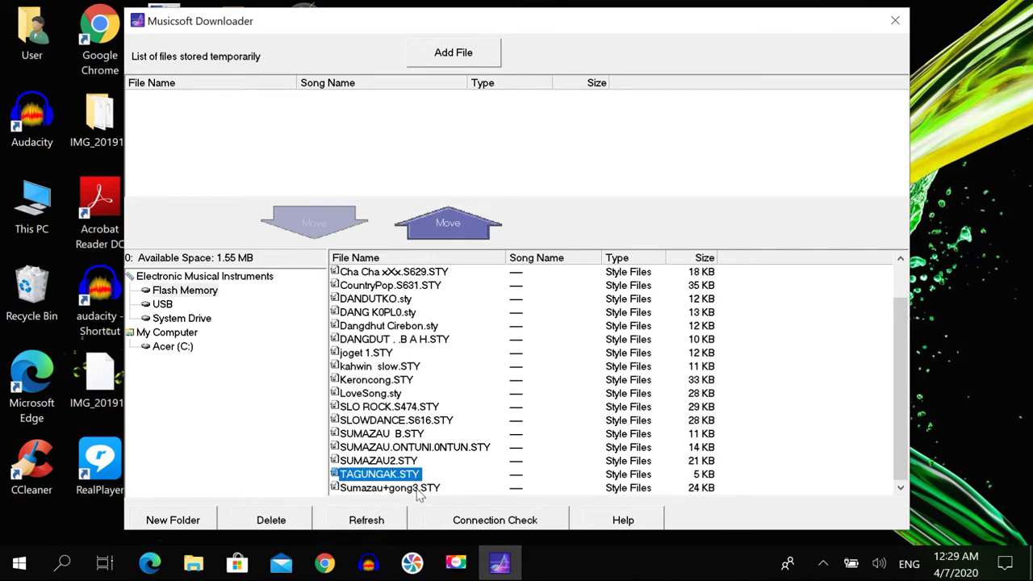
click(419, 489)
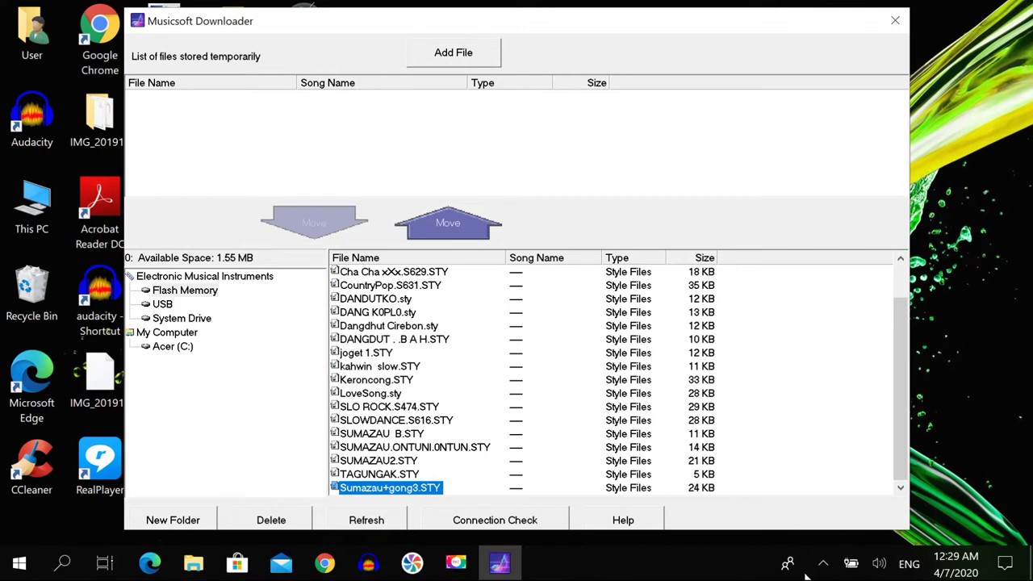
click(502, 562)
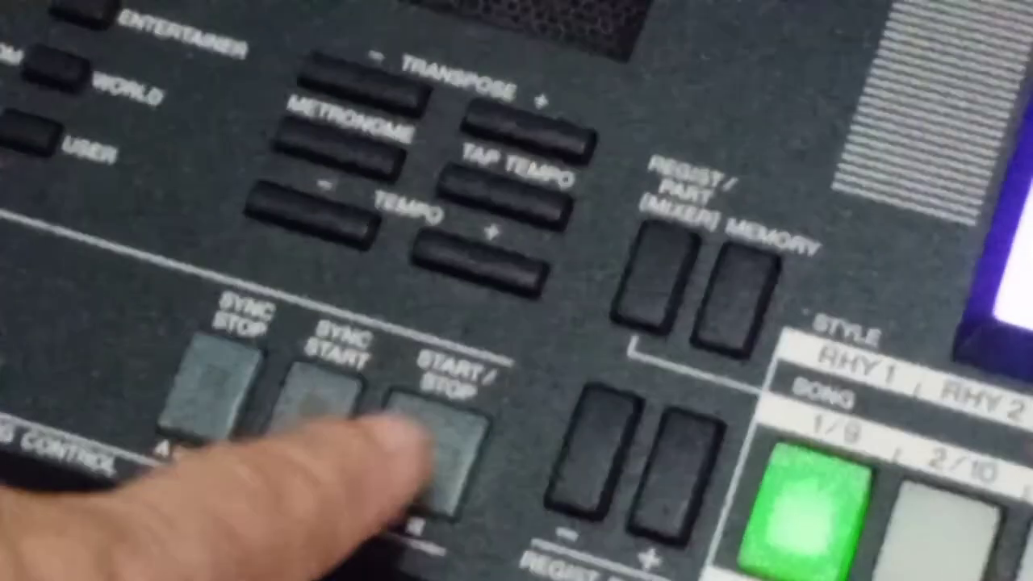
click(435, 452)
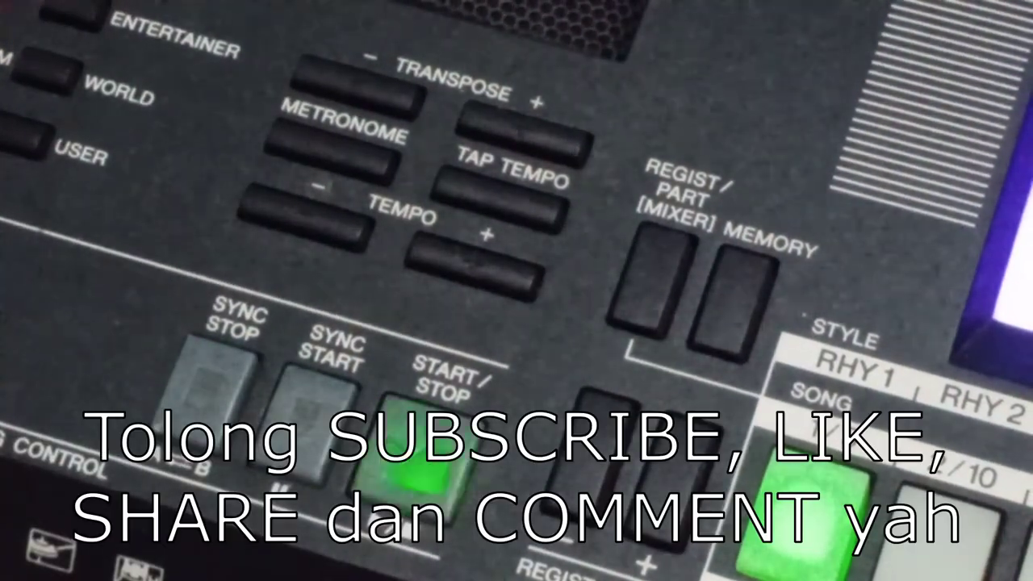
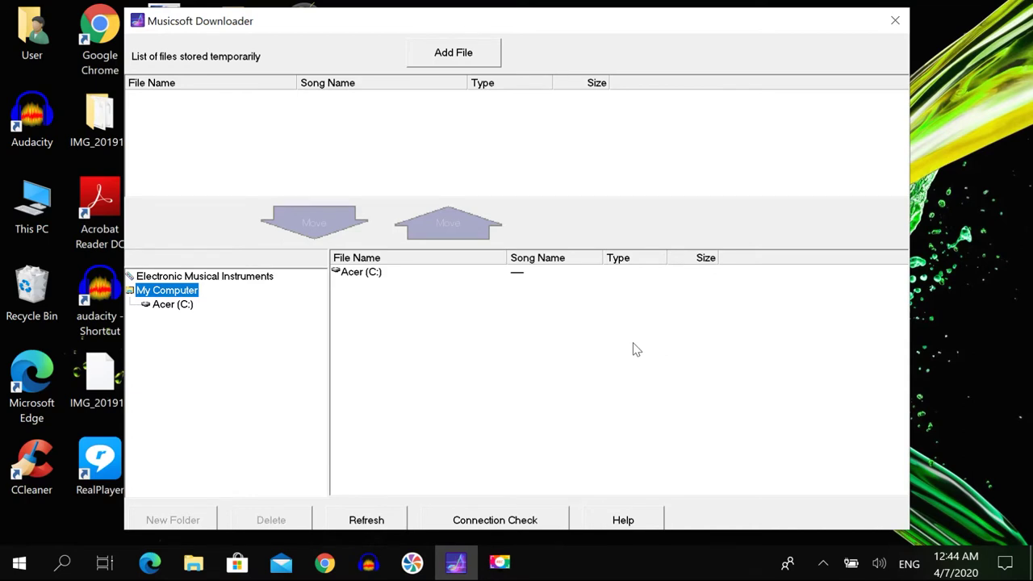
- Run a connection check between the instrument and the computer and close its result message
click(487, 86)
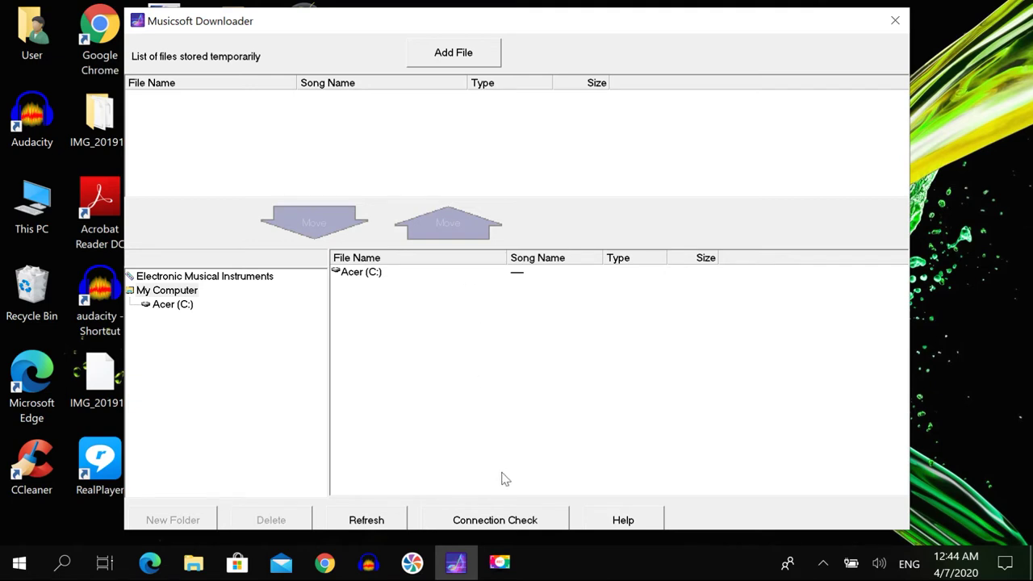
click(488, 521)
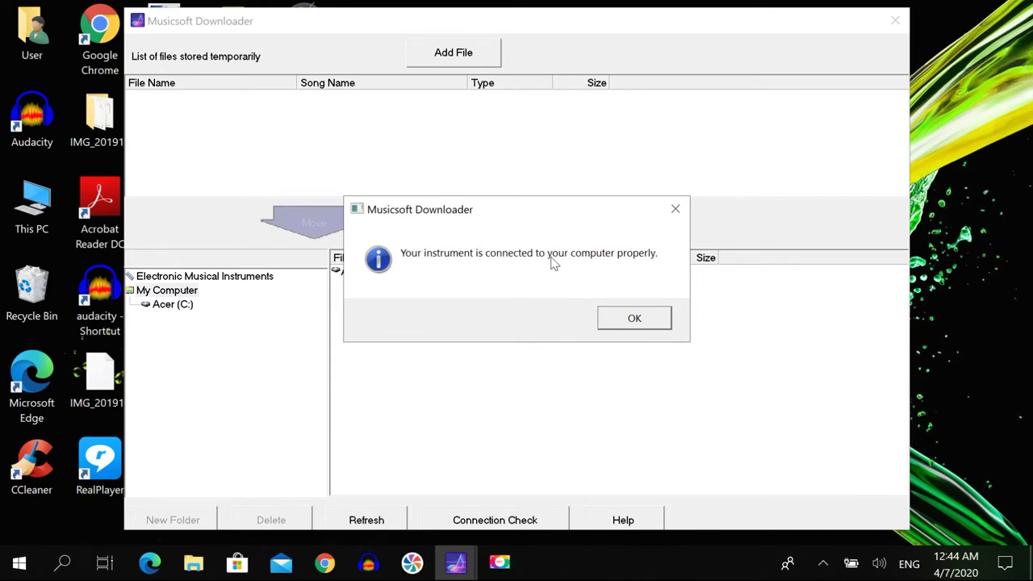
click(635, 319)
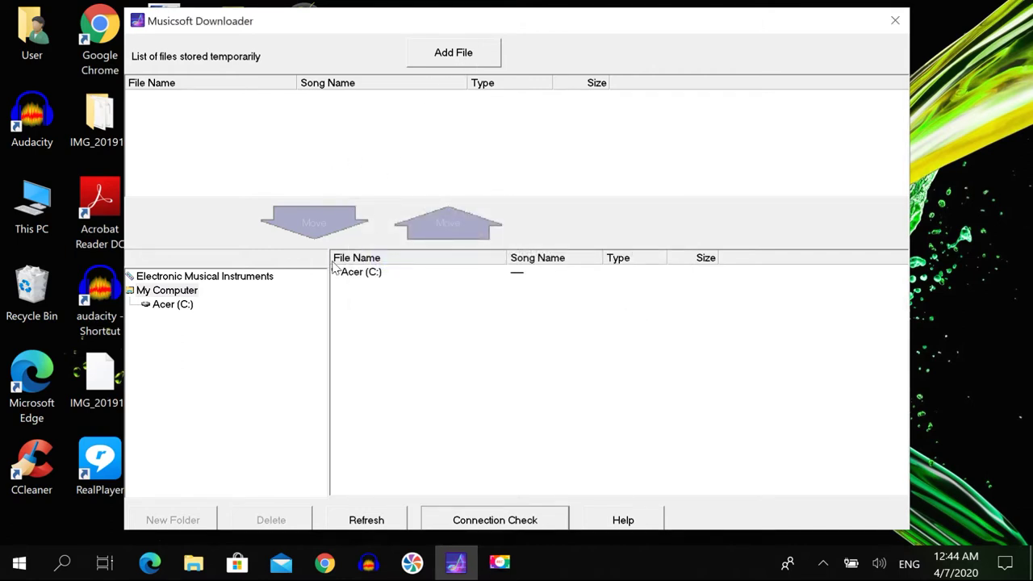
- Access Electronic Musical Instruments and open the keyboard's Flash Memory to list its style files
click(253, 275)
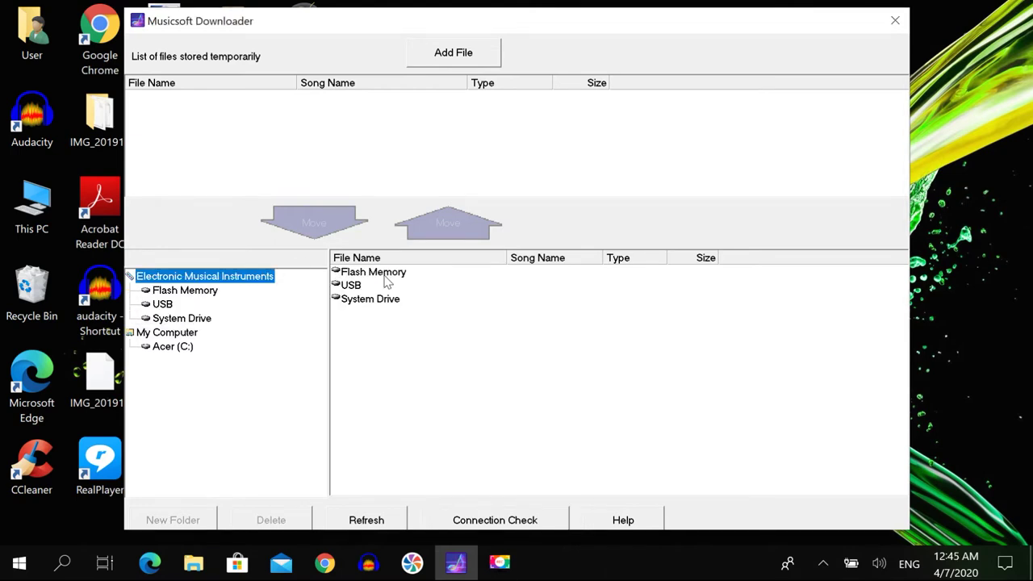
click(386, 274)
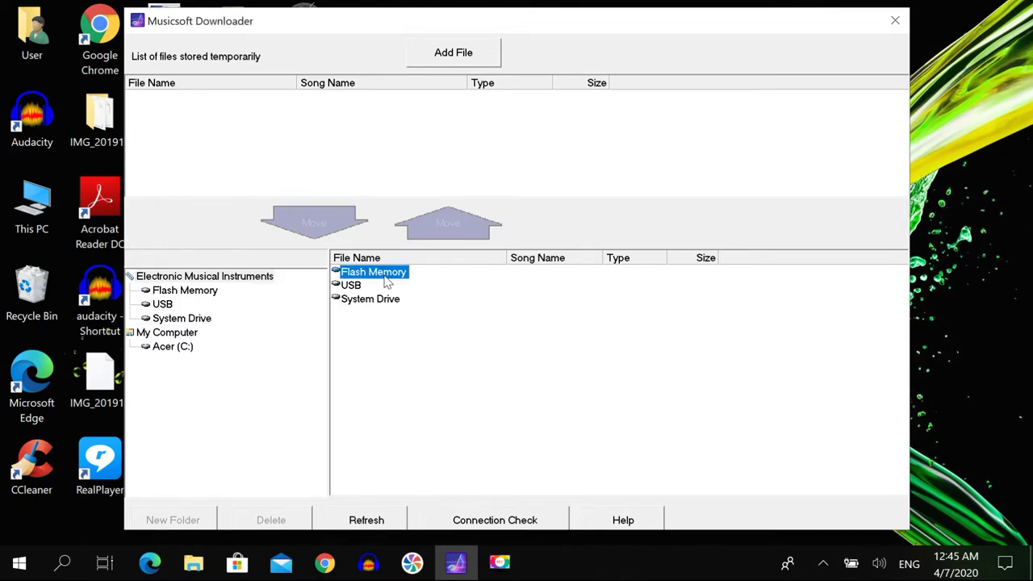
double_click(382, 272)
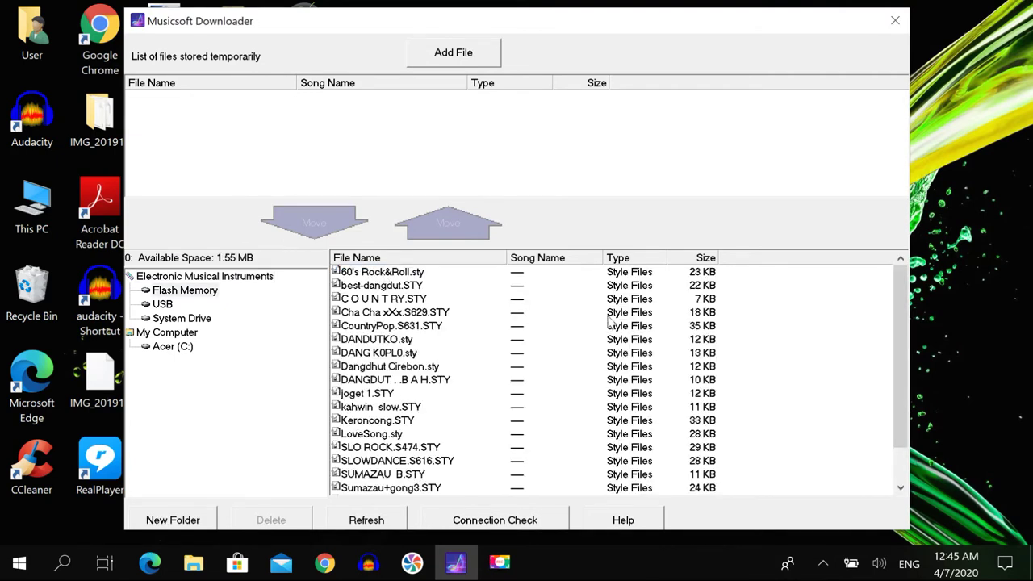
- Receive Sumazau+gong3.STY from the instrument's Flash Memory into the temporary file list
click(409, 488)
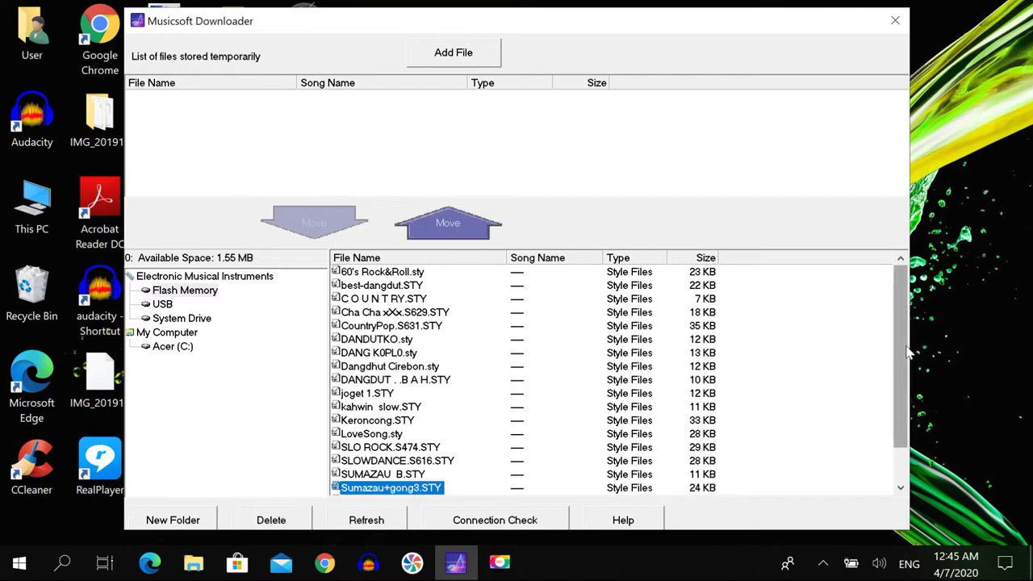
scroll(899, 358, down, 1)
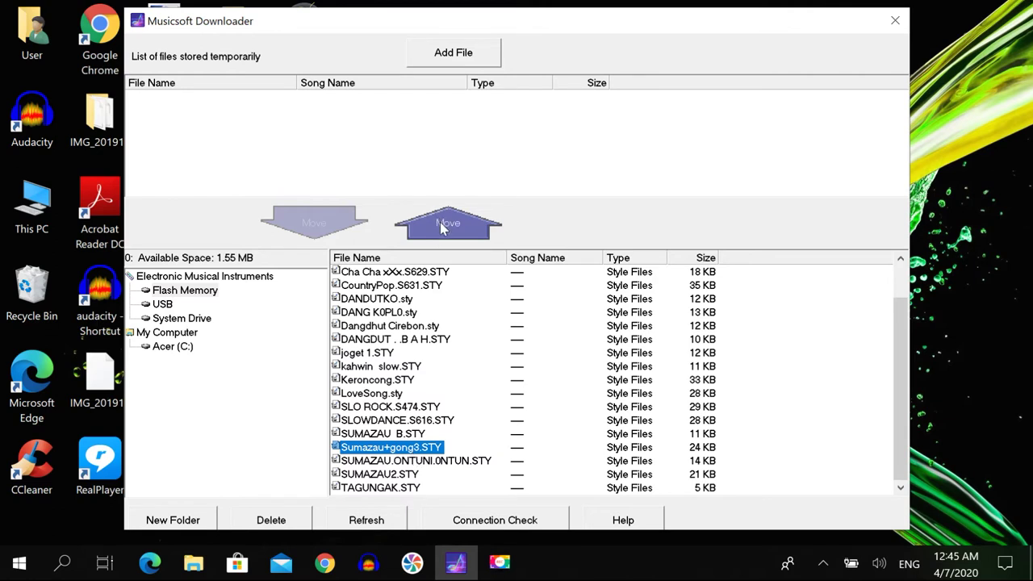
click(394, 433)
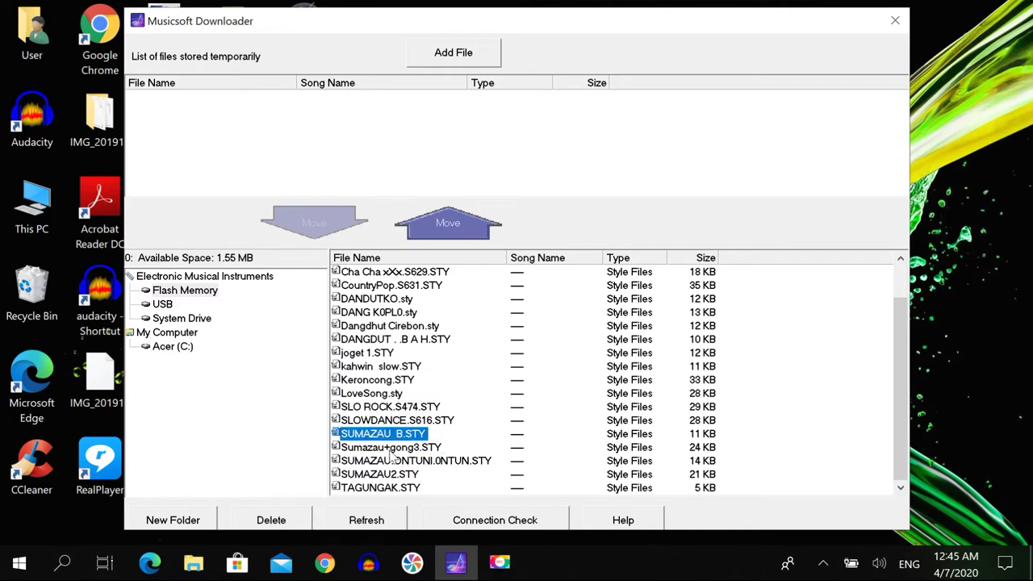
click(393, 448)
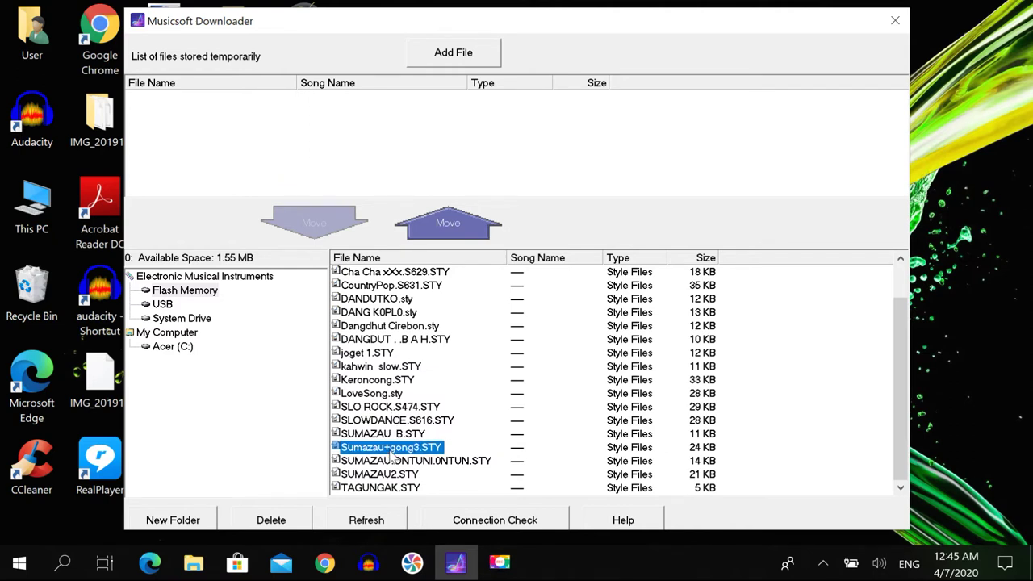
click(455, 224)
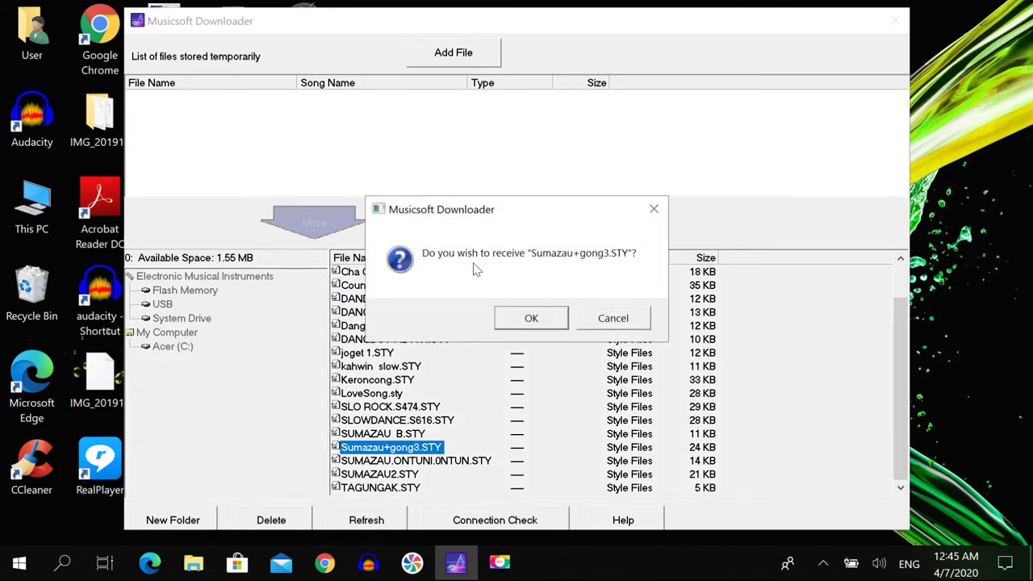
click(530, 319)
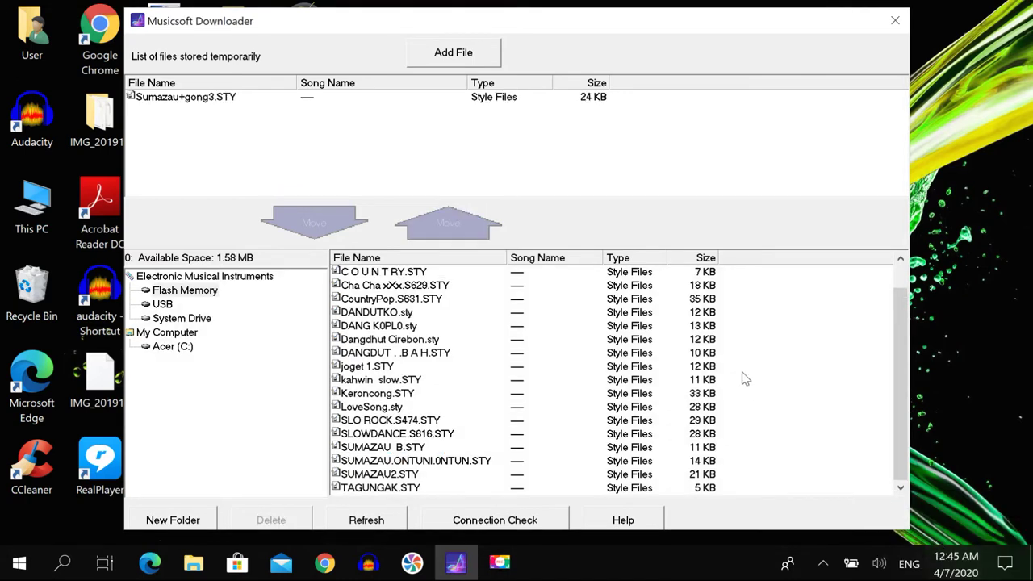
- Compare the received Sumazau+gong3.STY in the temporary list with the style files remaining in Flash Memory
click(222, 98)
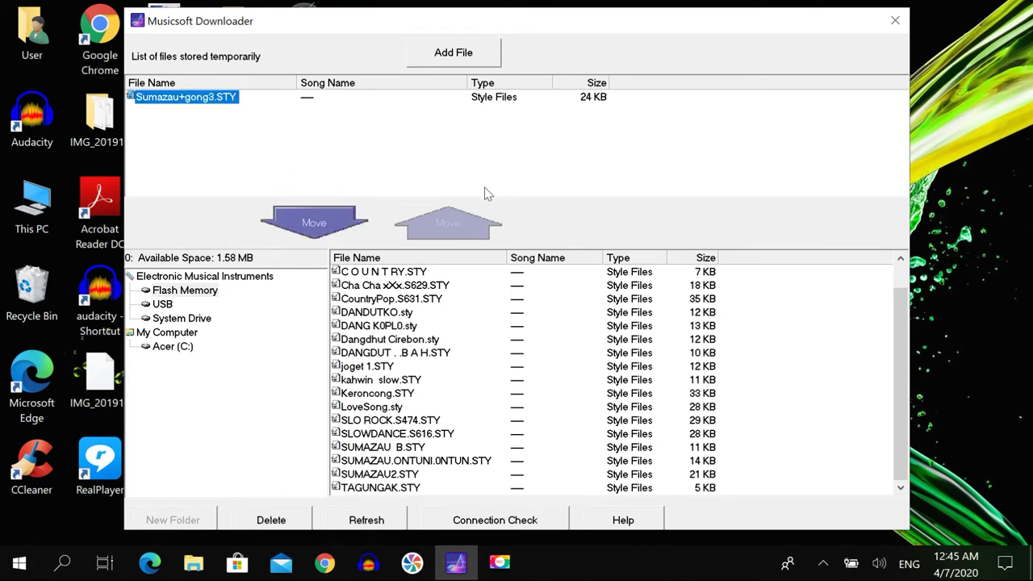
click(503, 260)
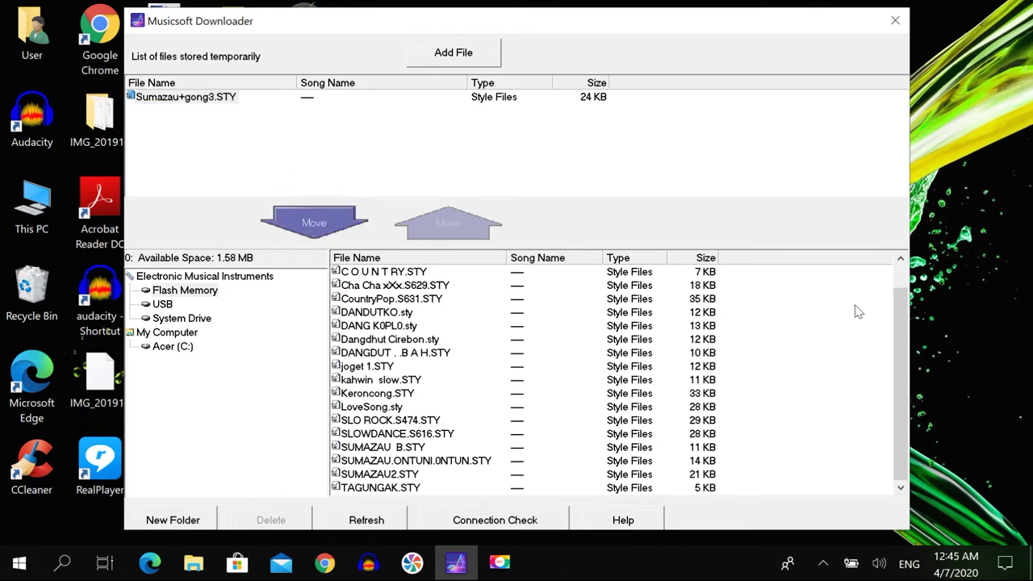
drag(900, 339, 903, 292)
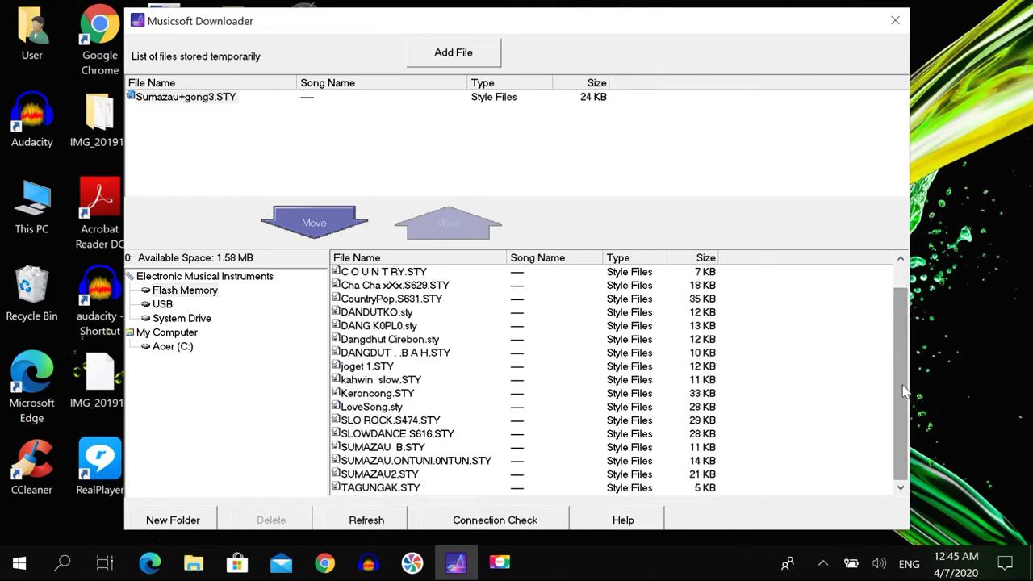
scroll(897, 350, up, 1)
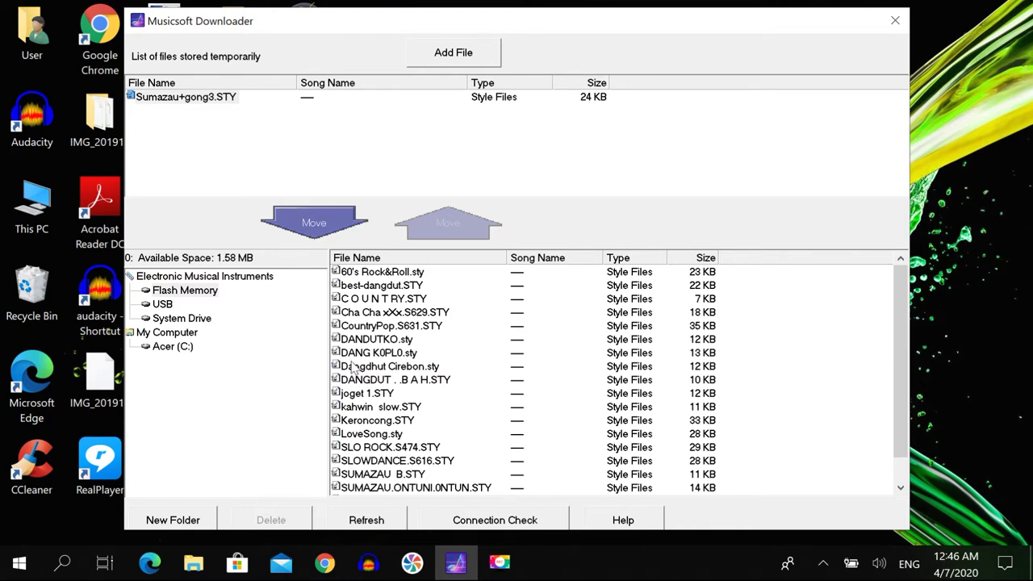
click(201, 104)
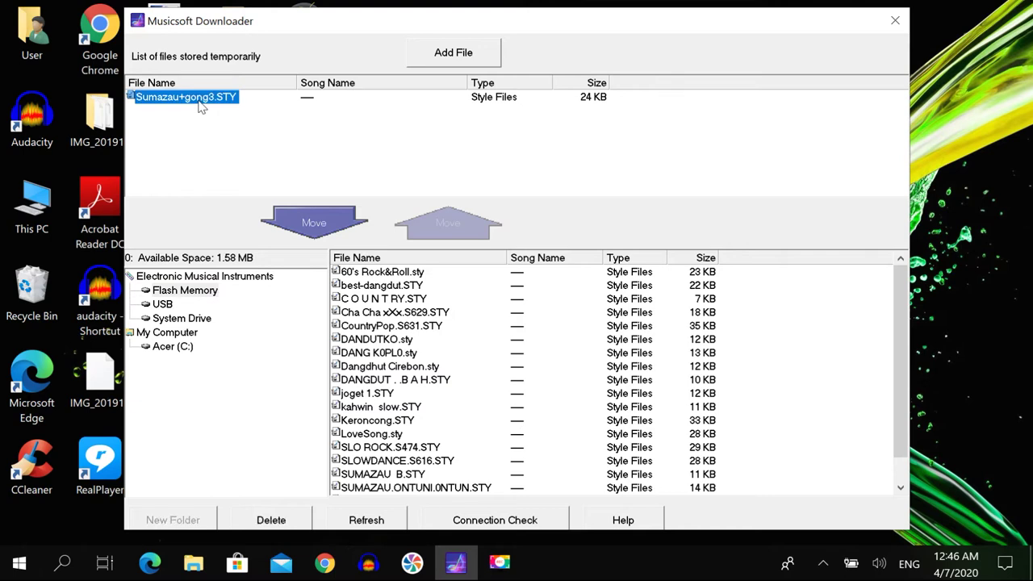
- Step through the Flash Memory style files from 60's Rock&Roll.sty to TAGUNGAK.STY, and select joget 1.STY
click(400, 275)
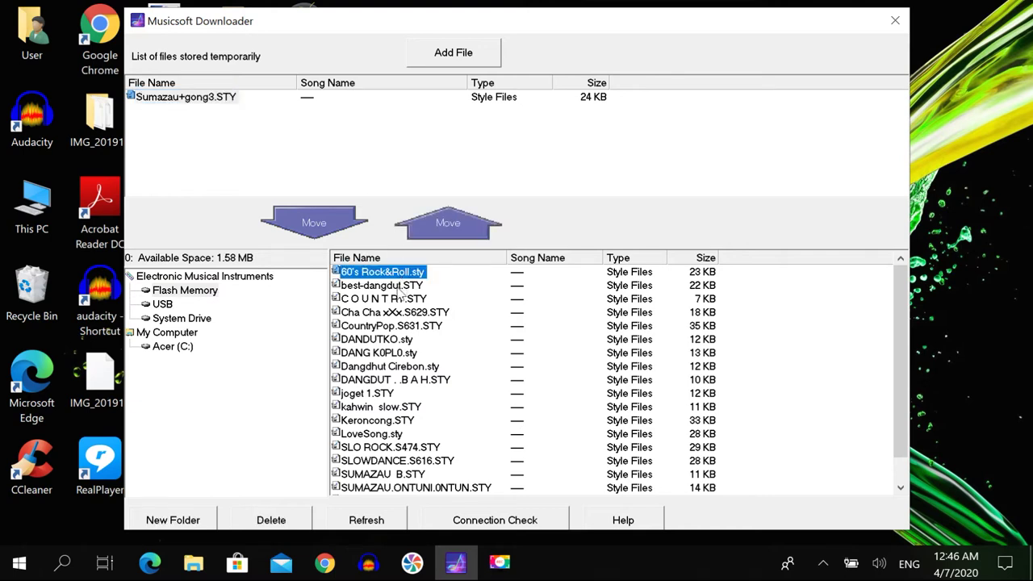
click(398, 287)
key(Down)
key(Down)
key(Down)
key(Down)
key(Down)
key(Down)
key(Down)
key(Down)
key(Down)
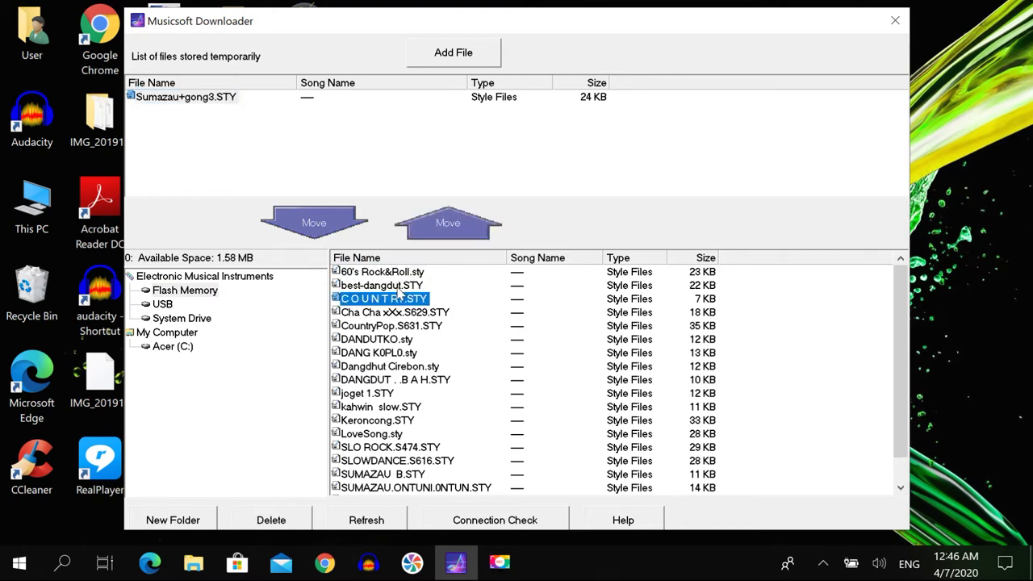
key(Down)
key(Down)
key(Down)
key(Down)
key(Down)
key(Down)
key(Down)
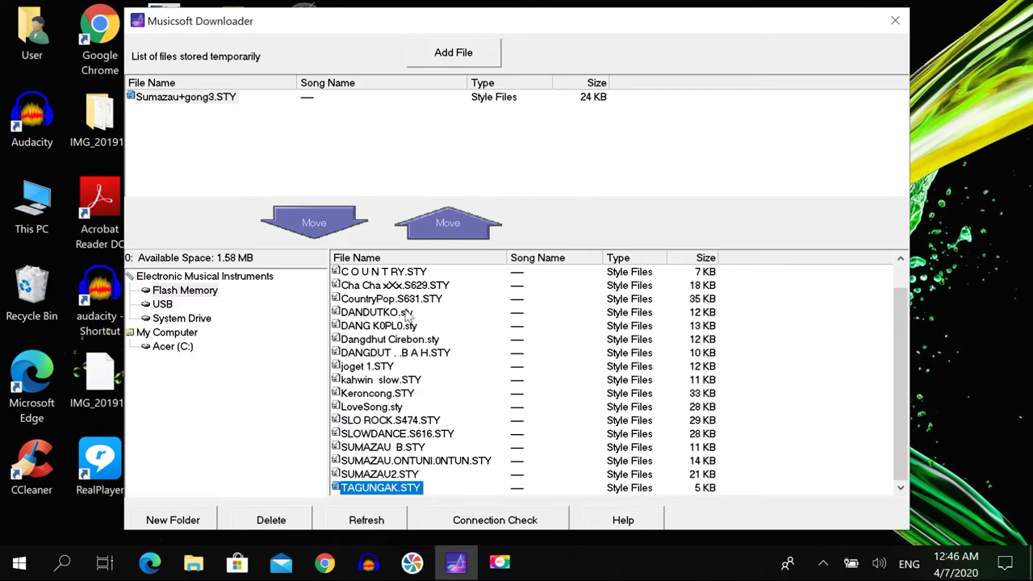
click(373, 372)
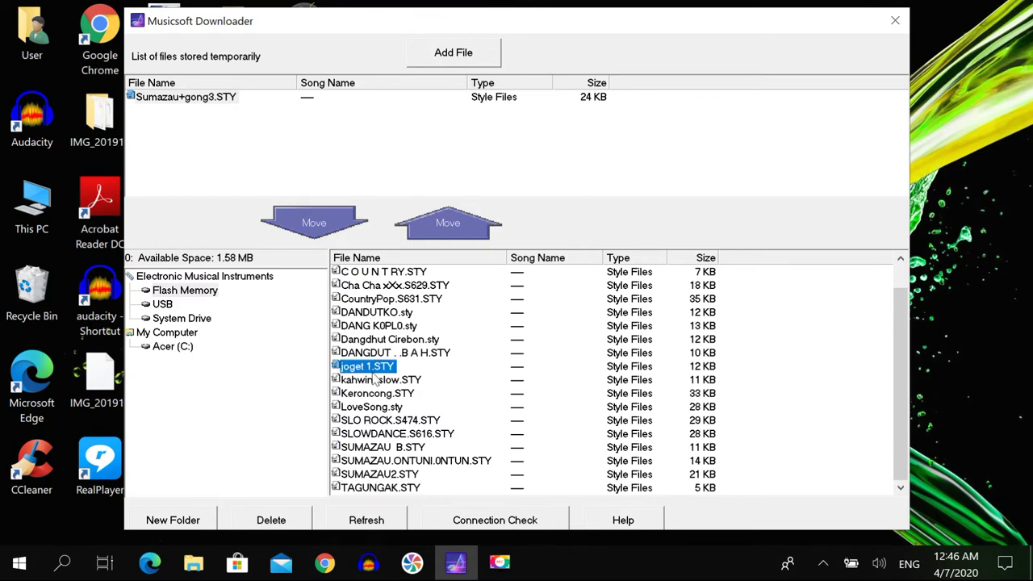